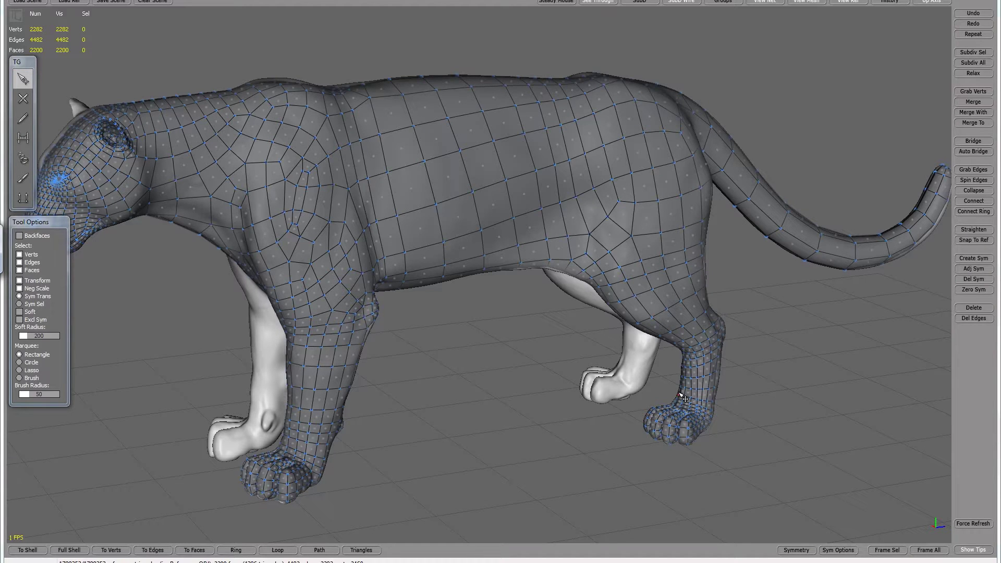
Step: Examine the retopologized half mesh of the big cat, covering the head, front legs, torso, hindquarters and tail
alt+drag(472, 44, 623, 79)
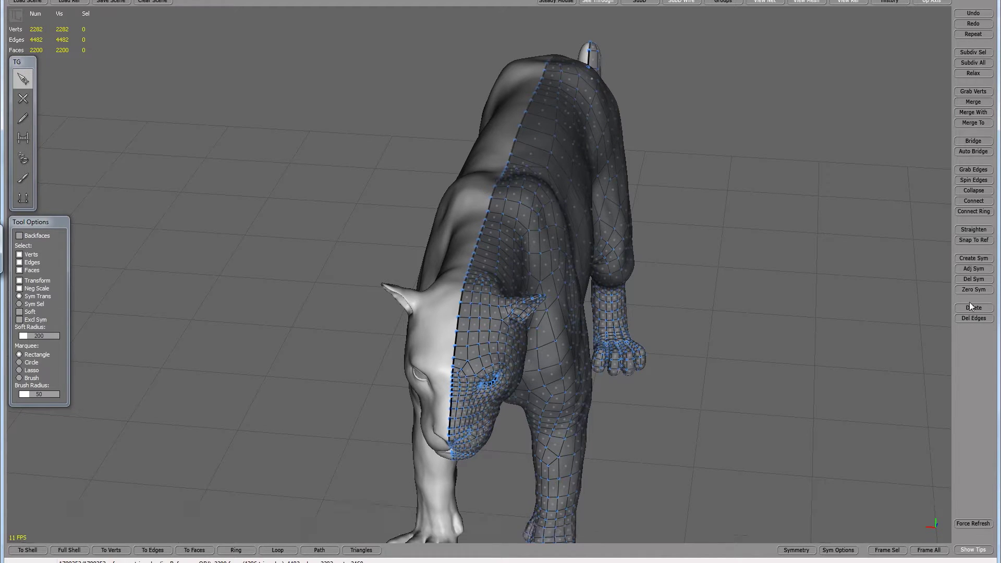
alt+drag(437, 155, 297, 143)
scroll(499, 144, up, 2)
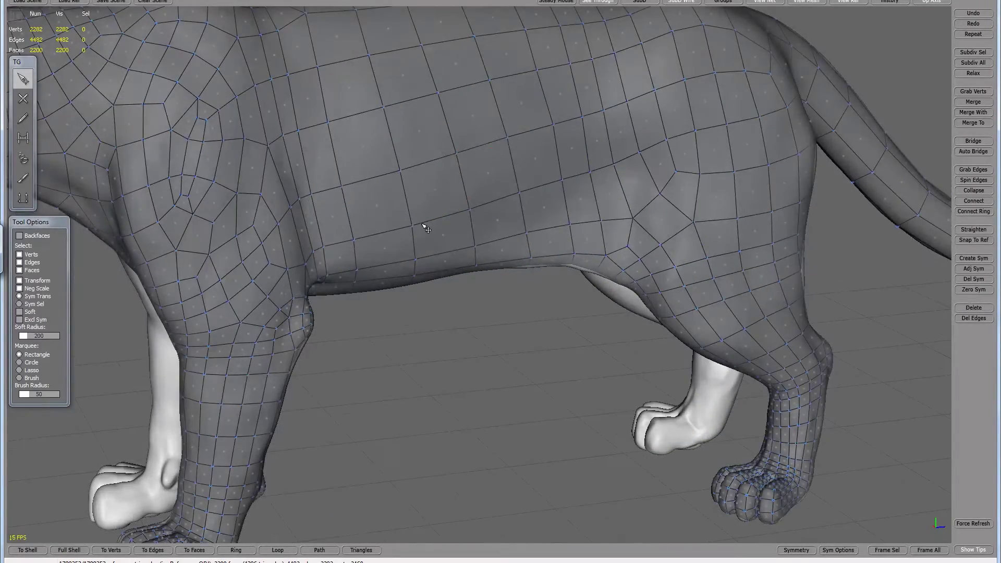
alt+drag(426, 360, 448, 359)
alt+right_drag(90, 370, 307, 370)
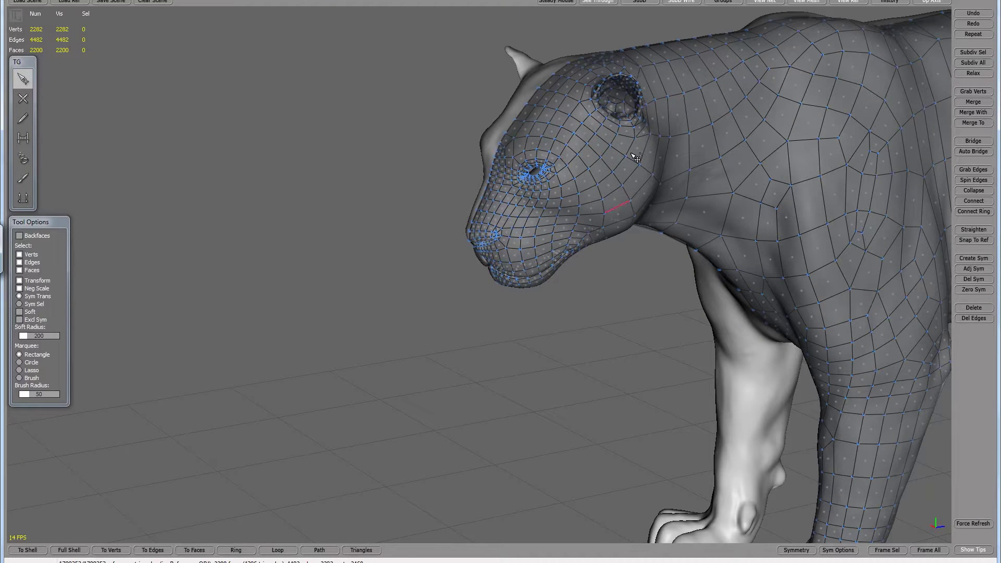
alt+middle_drag(635, 323, 598, 328)
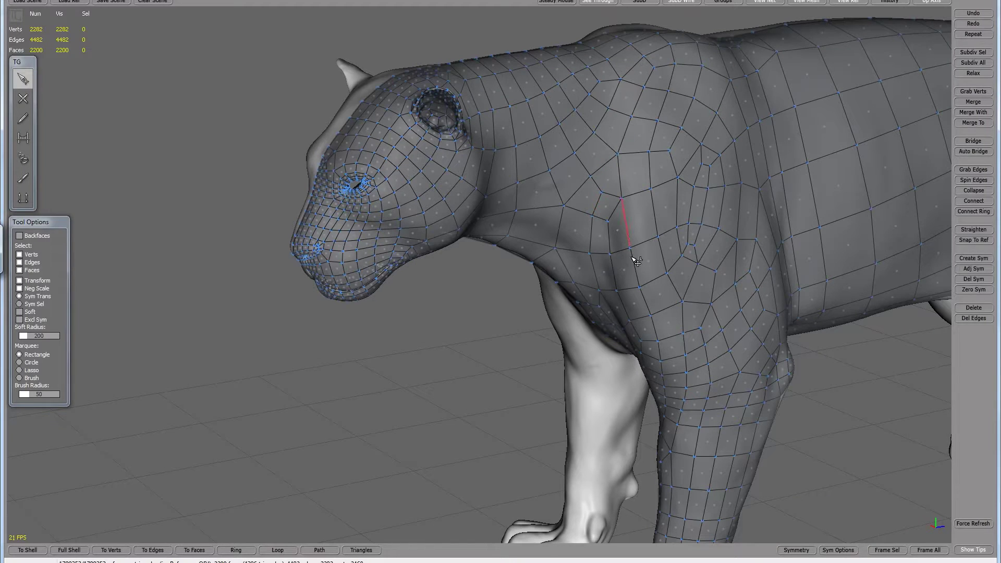
alt+right_drag(553, 428, 452, 418)
alt+drag(453, 407, 592, 404)
alt+right_drag(592, 405, 548, 376)
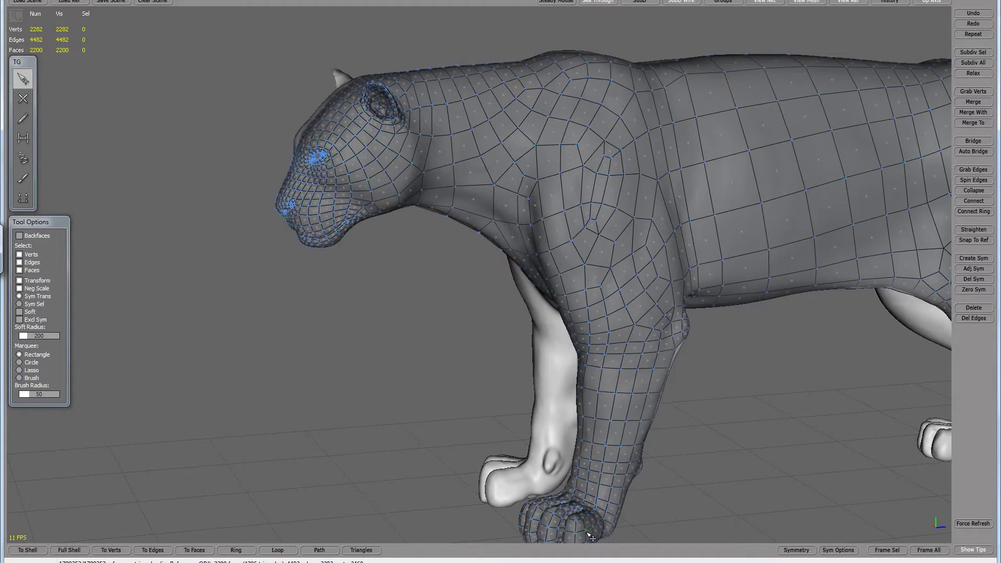
alt+middle_drag(820, 438, 456, 538)
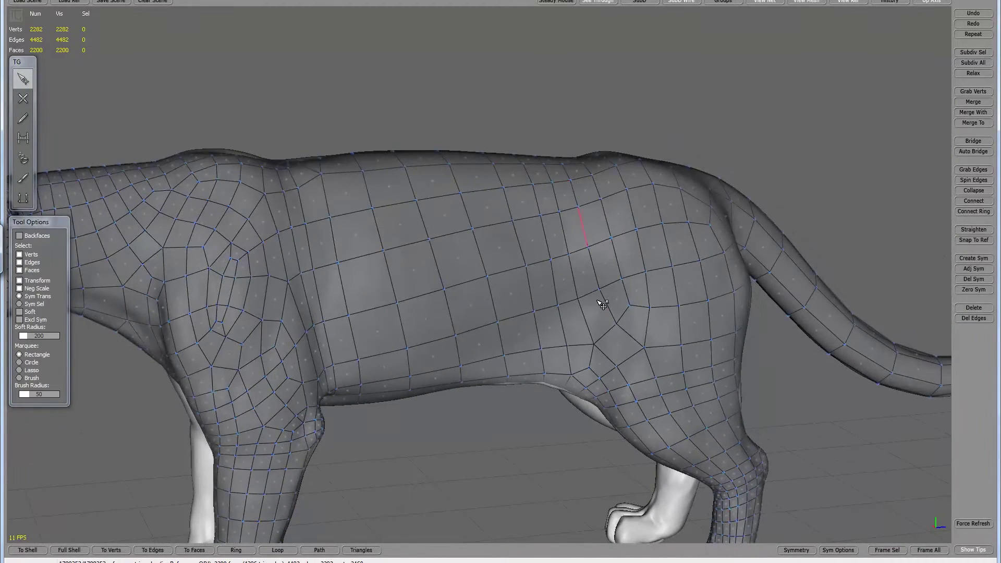
middle_drag(515, 431, 641, 459)
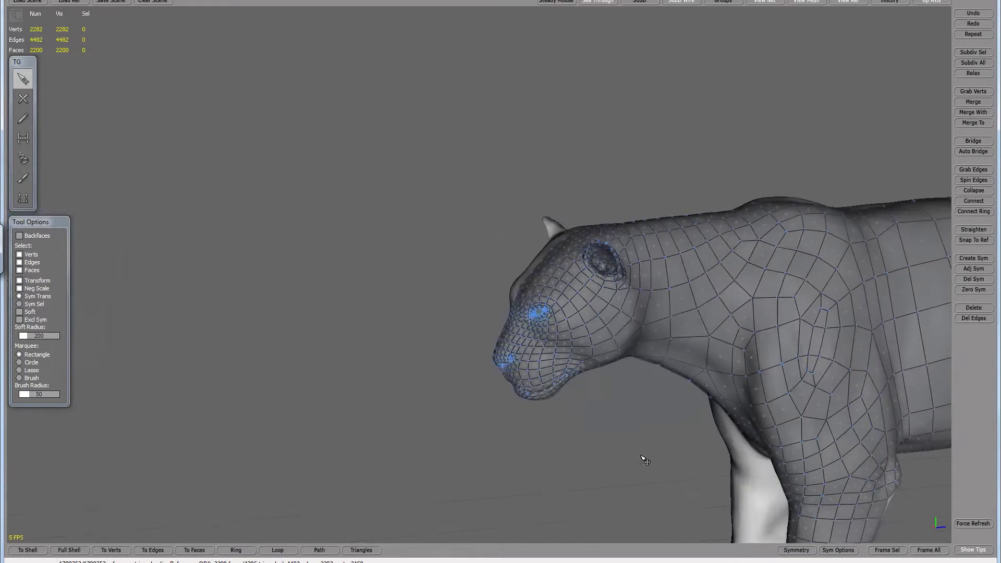
alt+middle_drag(601, 442, 422, 375)
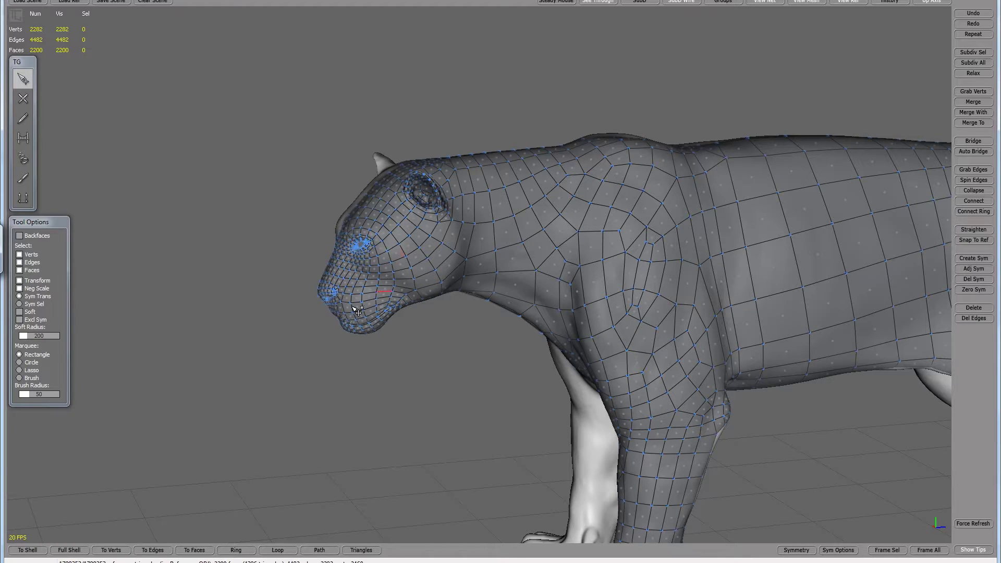
alt+middle_drag(455, 360, 422, 377)
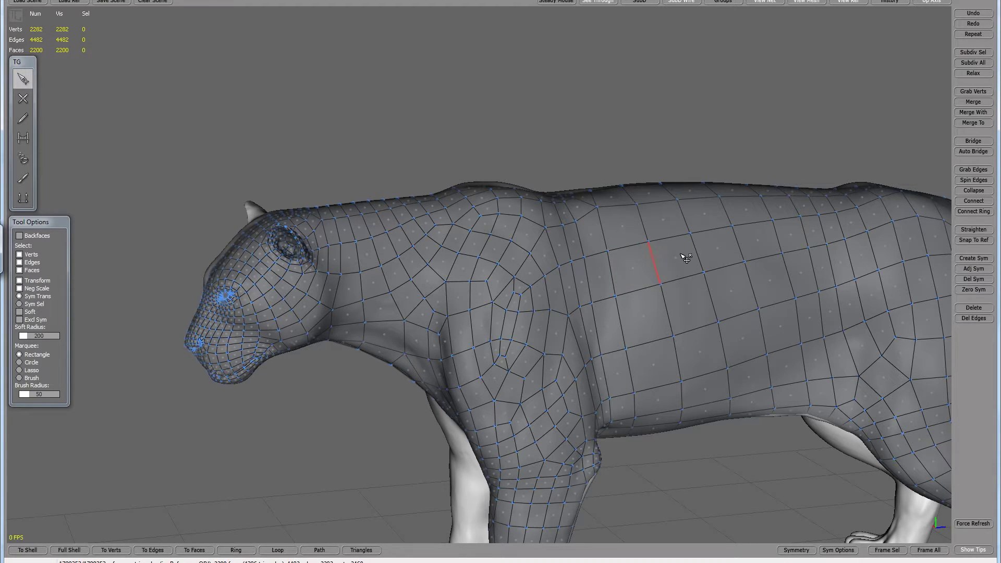
Step: Insert an edge loop around the torso behind the shoulder by connecting the ring of edges there, and select the new loop
double_click(756, 291)
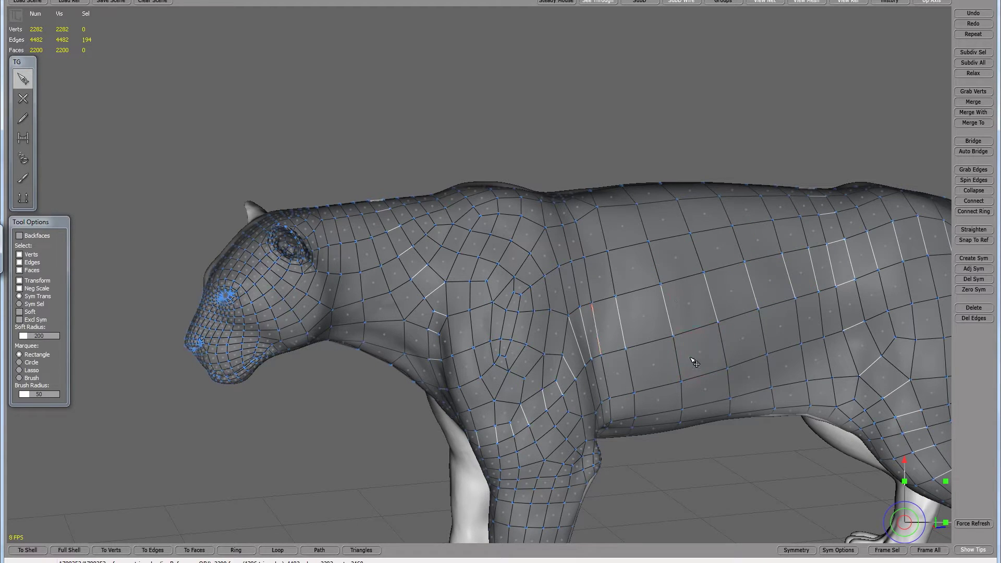
double_click(709, 376)
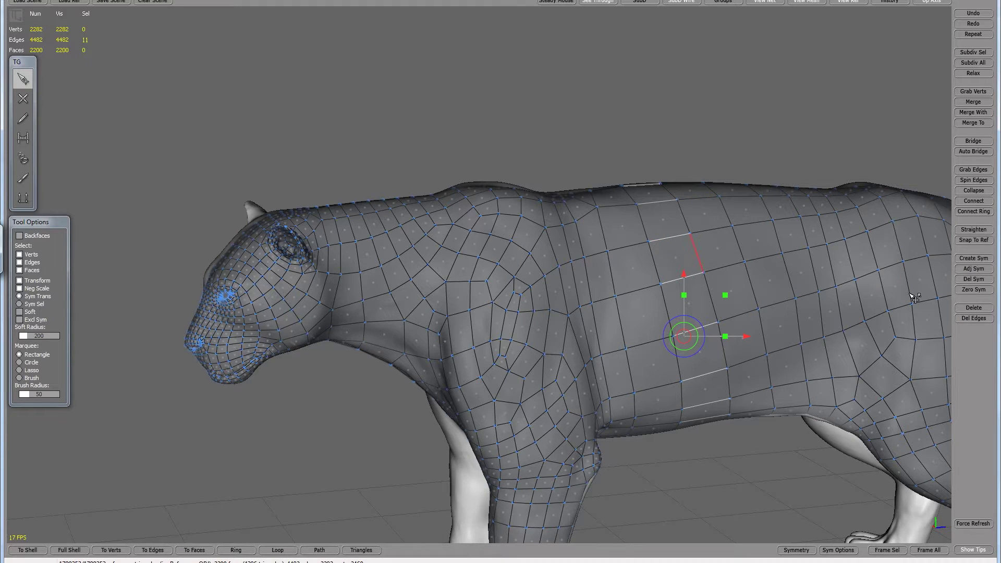
click(971, 200)
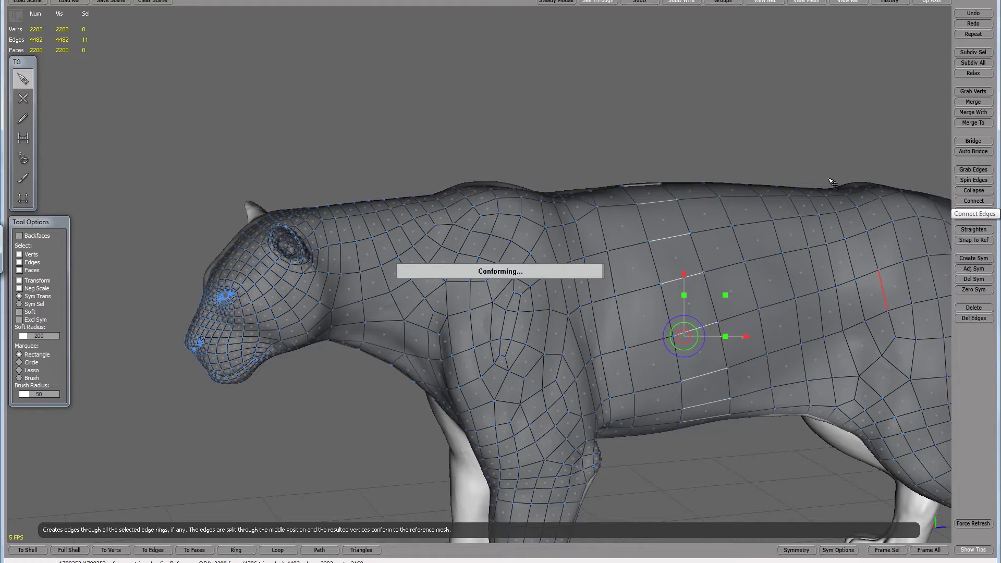
middle_drag(693, 130, 649, 154)
click(674, 74)
click(661, 219)
key(r)
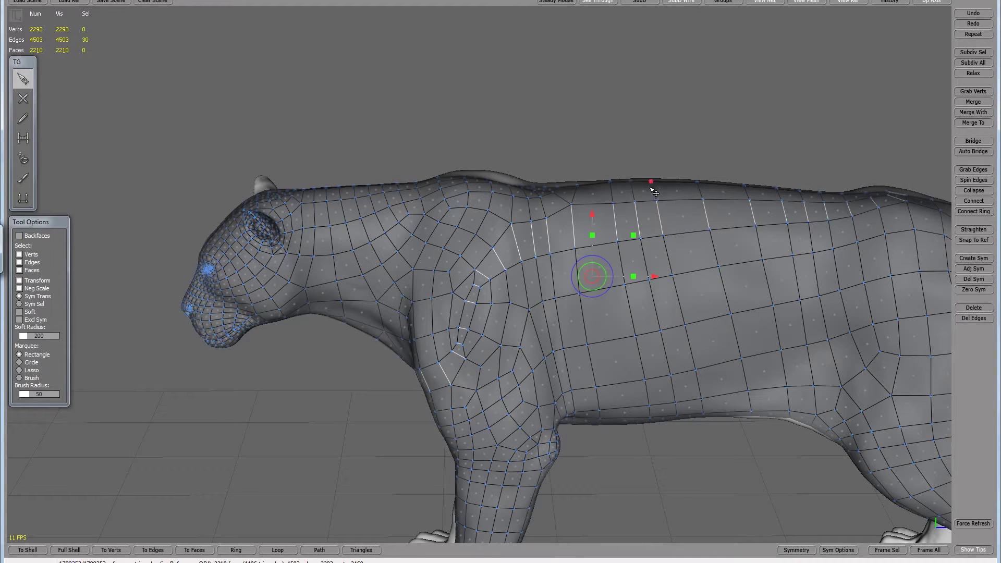
double_click(666, 251)
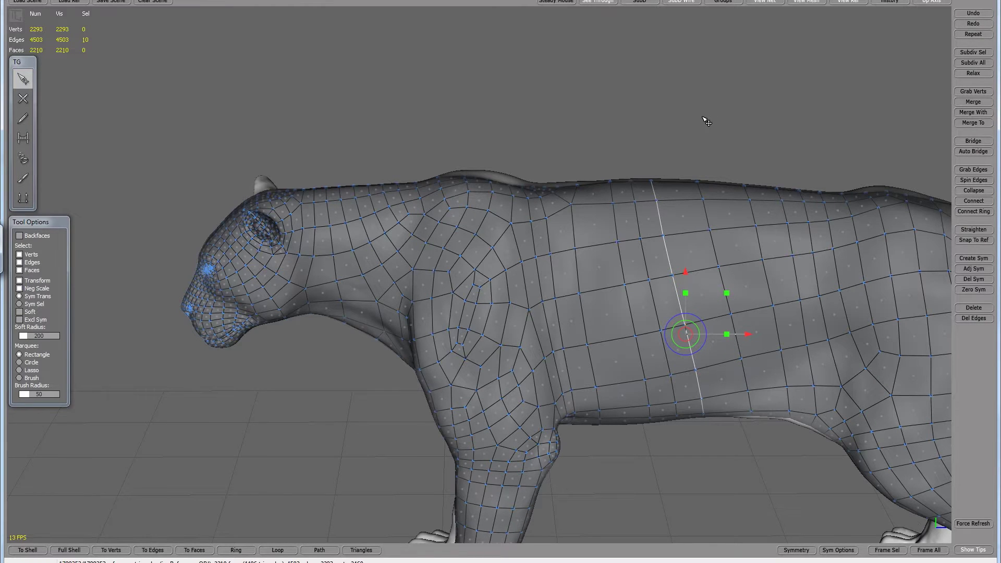
alt+drag(627, 146, 583, 145)
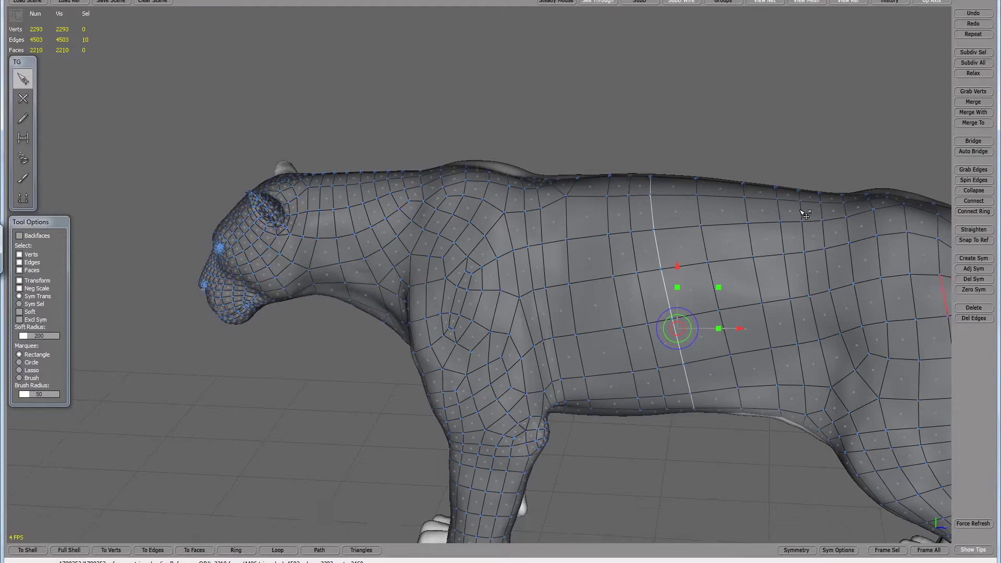
alt+drag(635, 143, 650, 136)
Step: Undo the inserted torso edge loop and its selections, and clear any remaining selection
key(ctrl+z)
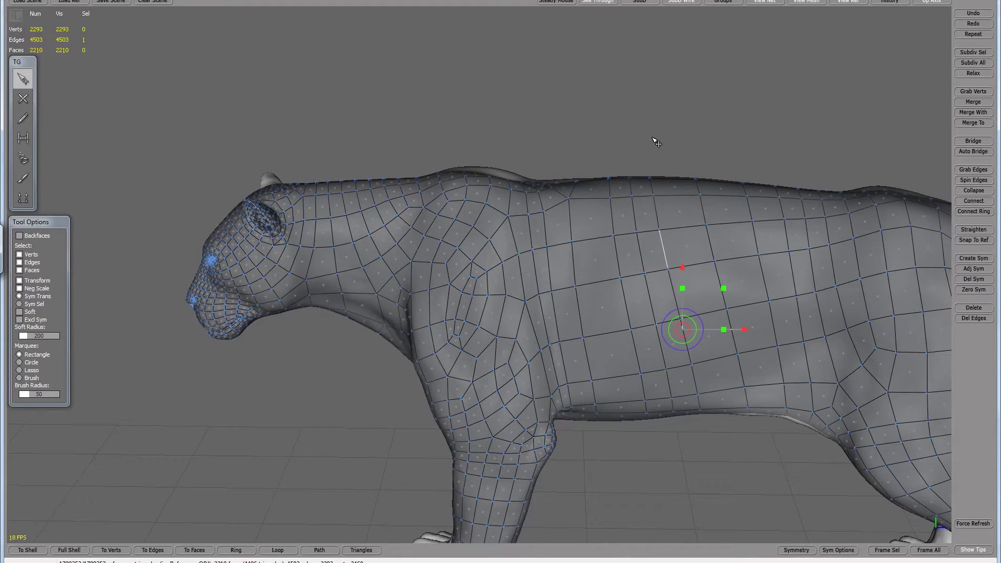
key(ctrl+z)
key(ctrl+z)
key(ctrl+z)
key(ctrl+z)
key(ctrl+z)
click(473, 89)
Step: Turn on the subdivision preview for the big cat mesh
alt+drag(559, 113, 434, 238)
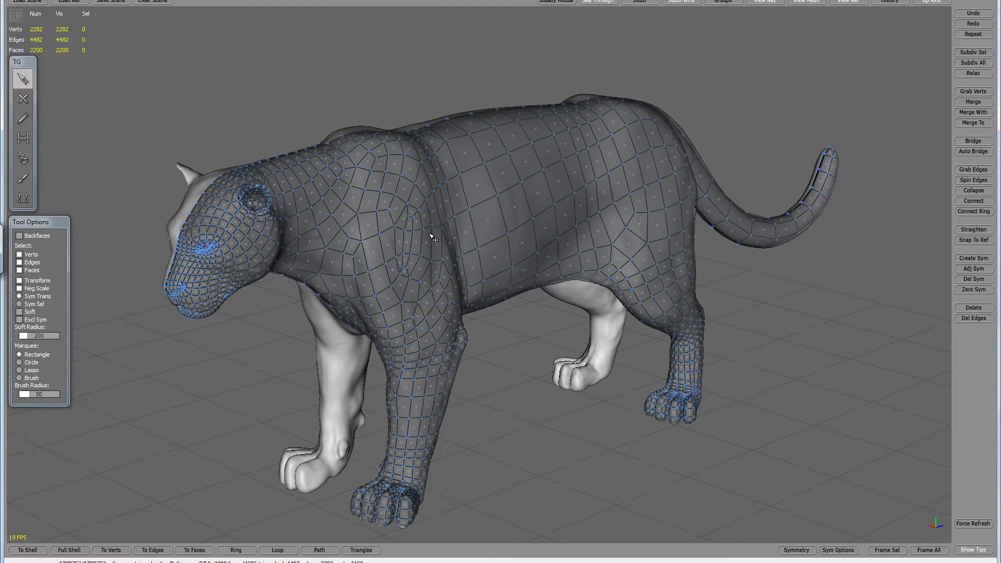
middle_drag(316, 121, 496, 144)
middle_drag(451, 95, 354, 72)
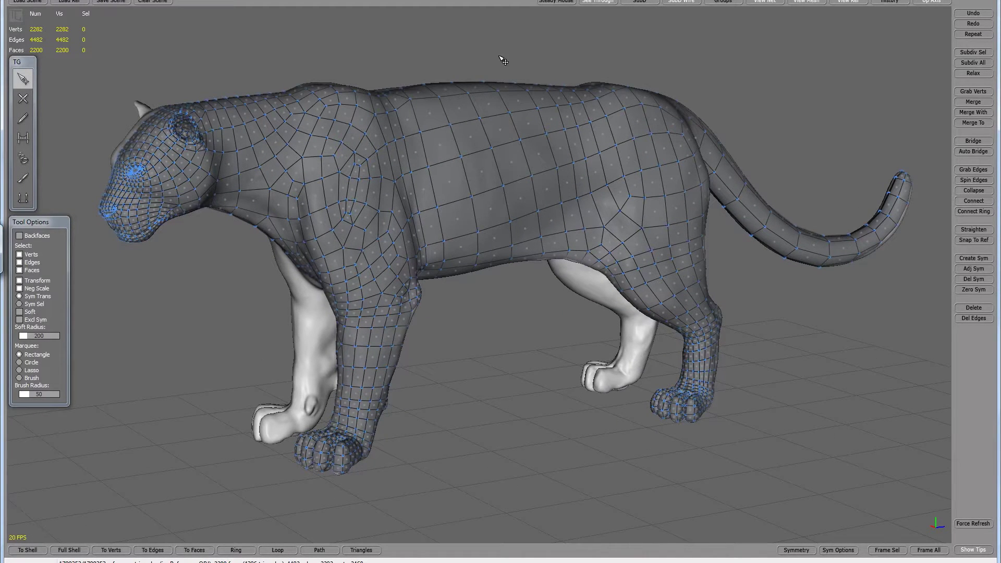
click(639, 2)
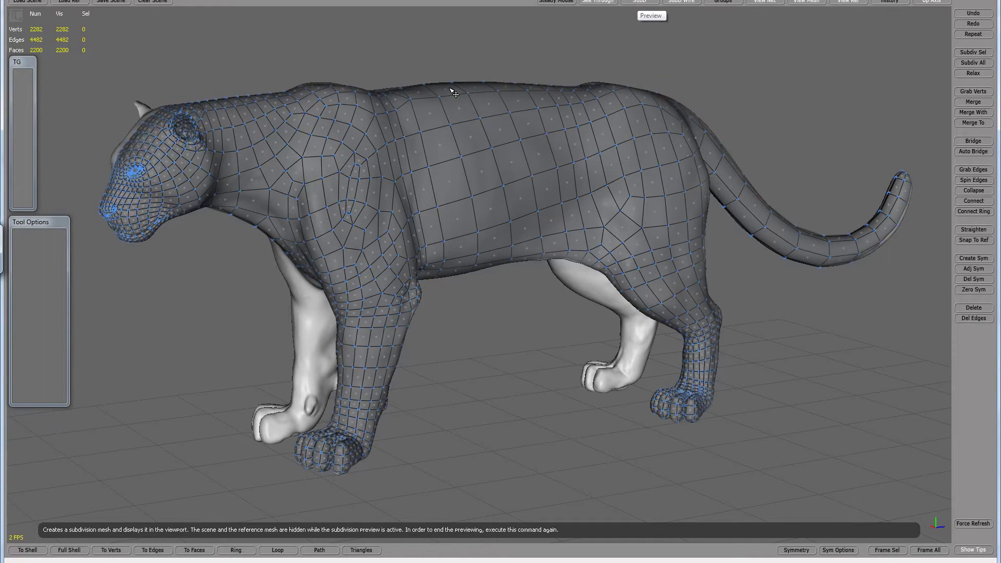
key(s)
Step: Examine the subdivided preview mesh around the head, legs and full body for projection problems
alt+drag(324, 67, 476, 64)
alt+drag(389, 187, 462, 208)
alt+drag(551, 421, 257, 368)
alt+right_drag(297, 371, 513, 371)
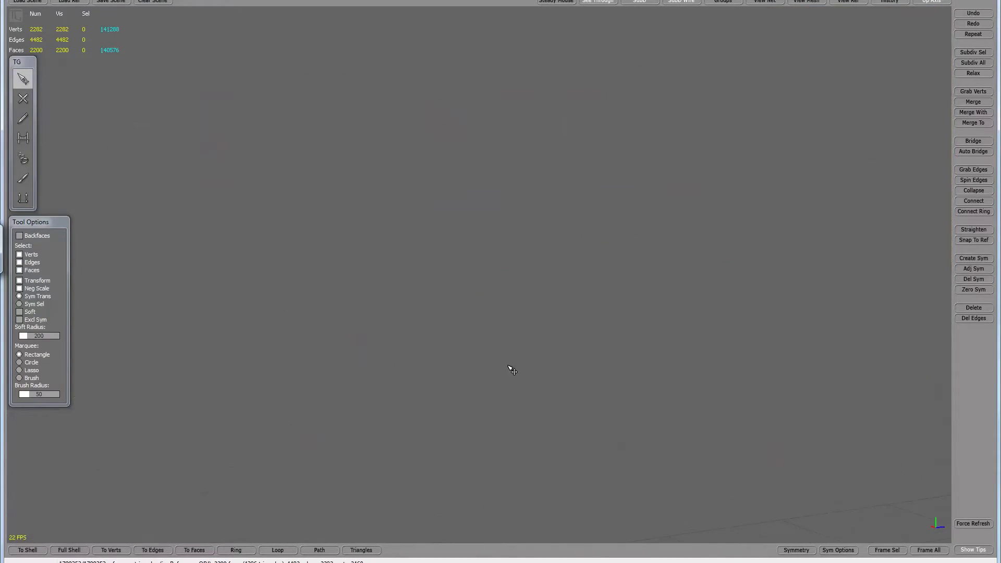
alt+right_drag(449, 398, 360, 412)
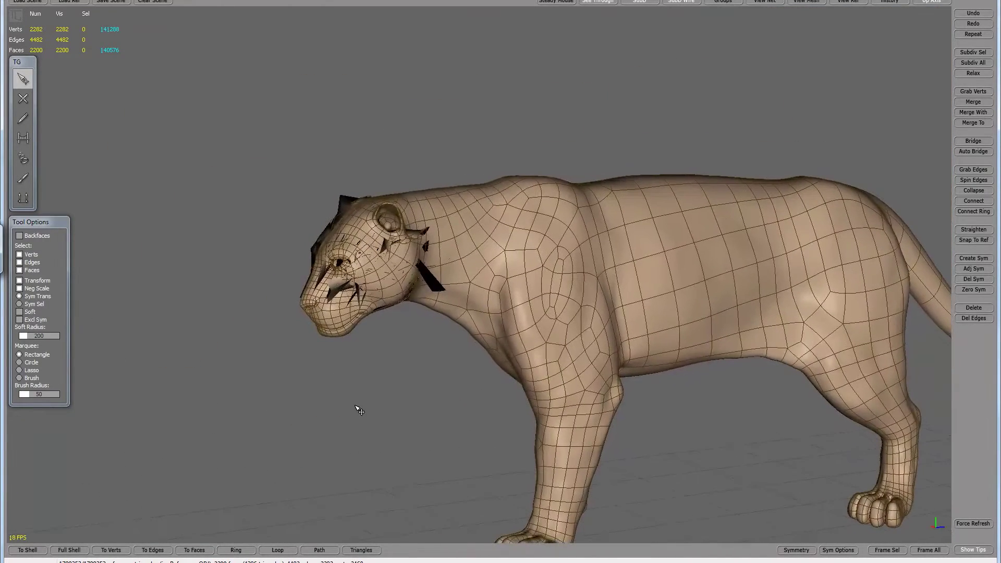
alt+drag(286, 277, 396, 339)
alt+drag(629, 363, 426, 392)
alt+drag(389, 420, 392, 409)
alt+middle_drag(543, 479, 382, 389)
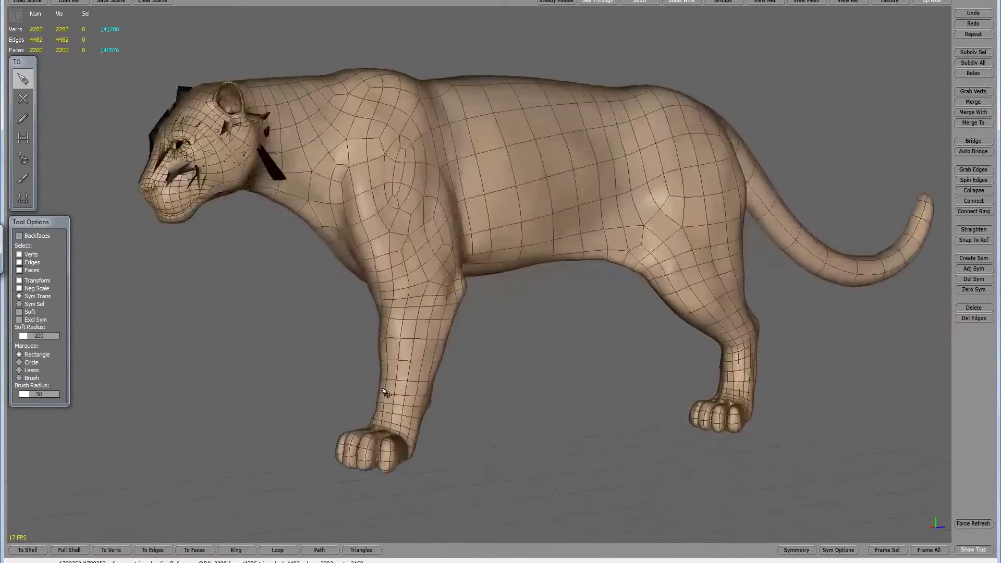
alt+right_drag(382, 389, 313, 380)
alt+drag(313, 379, 331, 373)
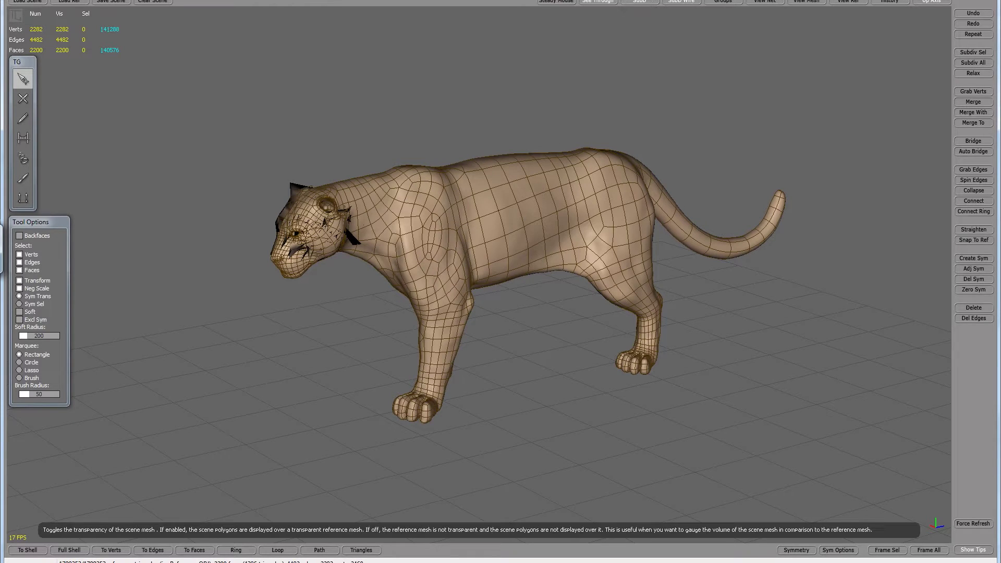
Step: Open the subdivision preferences, set the levels to 5, and turn off the subdivision preview
click(198, 1)
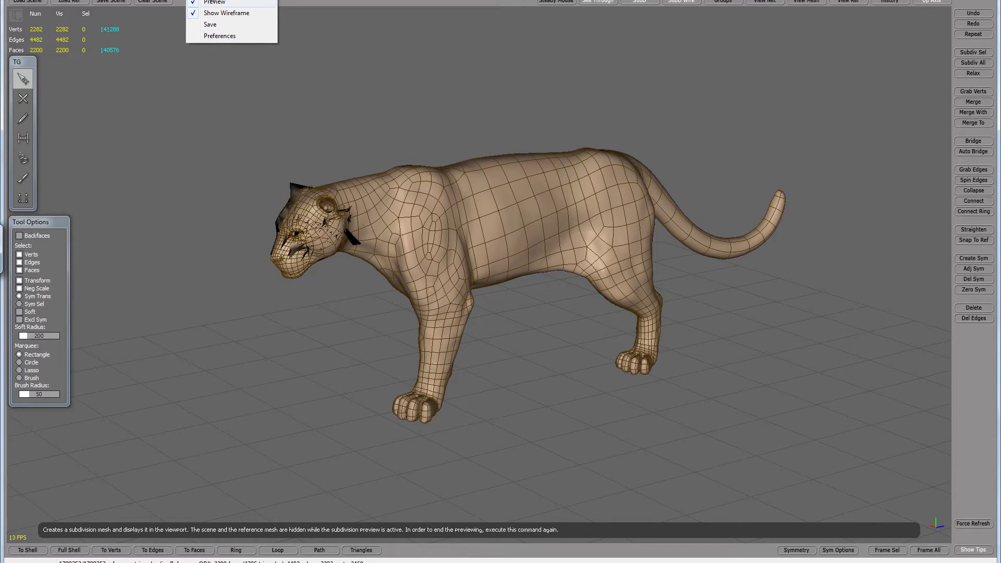
click(224, 36)
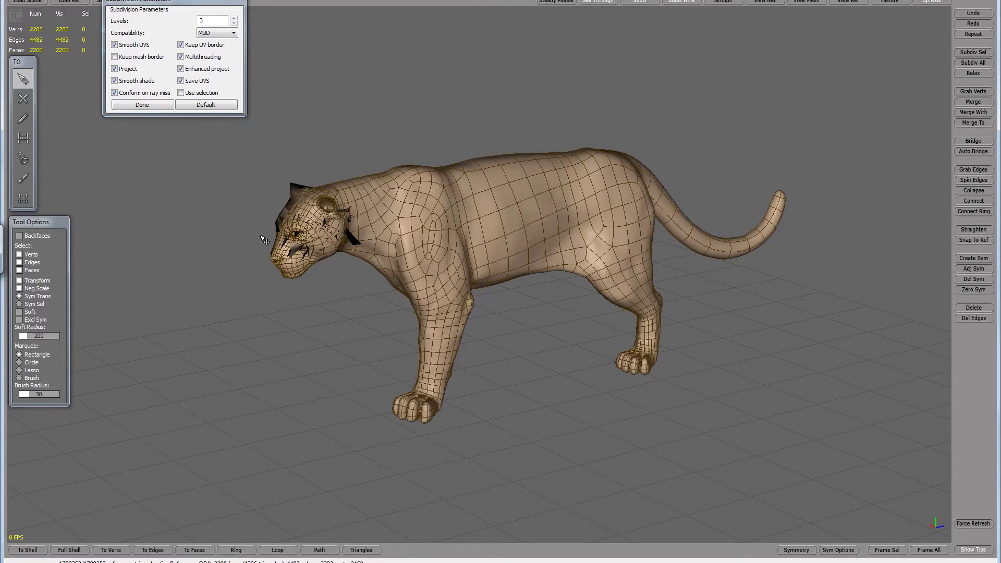
click(234, 19)
click(235, 19)
click(632, 2)
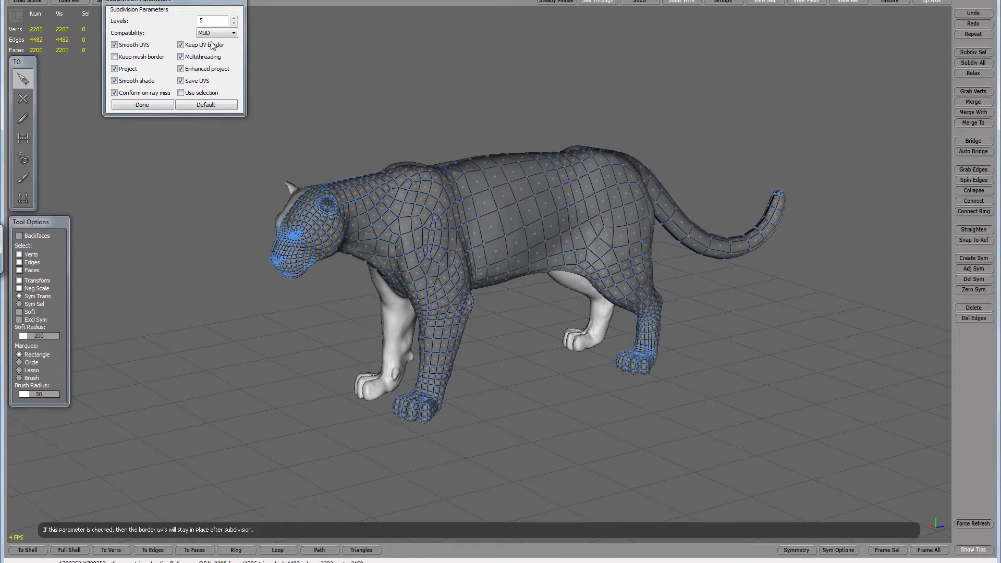
Step: Set the subdivision levels to 3 and look over both sides of the big cat model
click(233, 24)
click(234, 23)
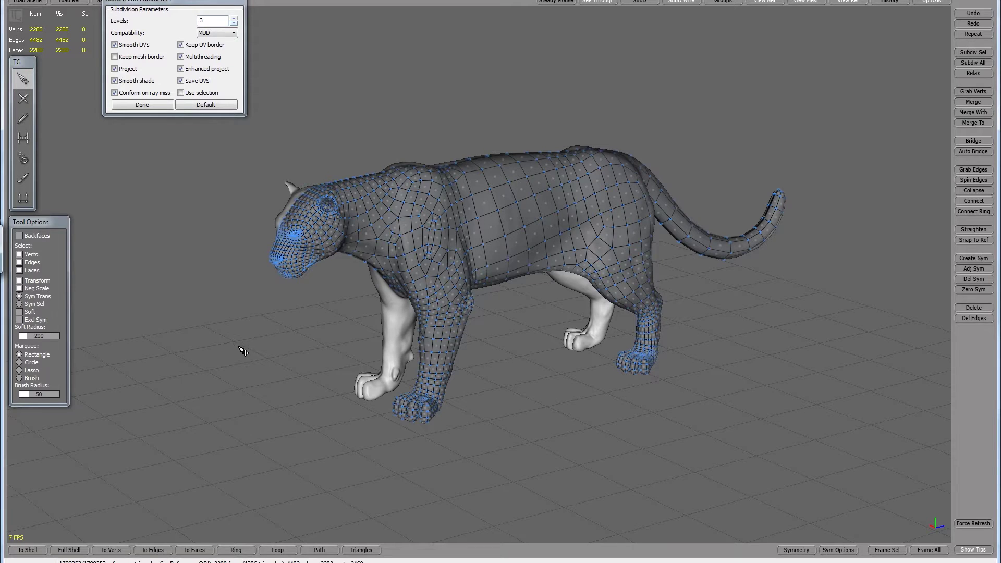
middle_drag(286, 313, 376, 313)
middle_drag(526, 303, 545, 321)
scroll(545, 320, up, 6)
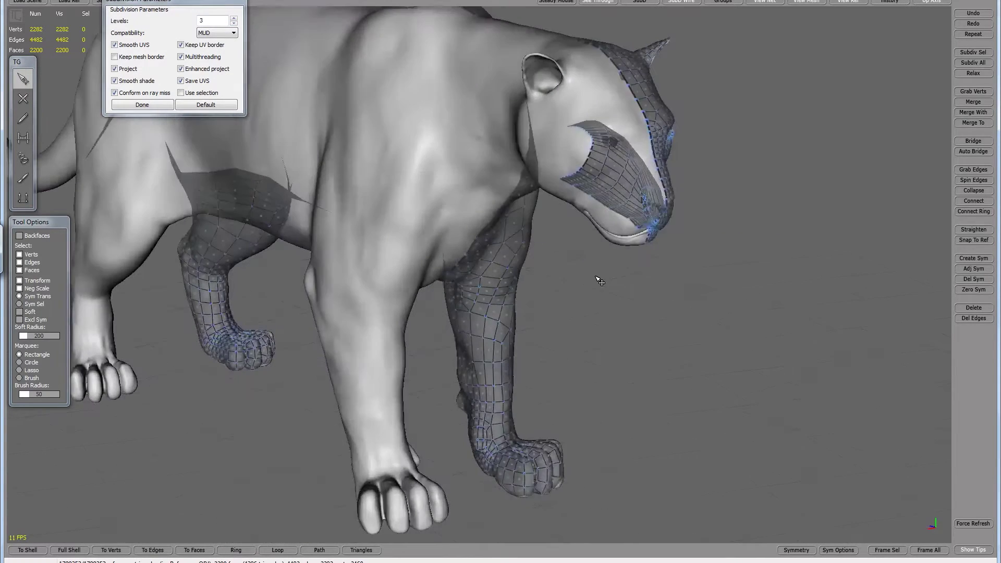
middle_drag(708, 277, 281, 269)
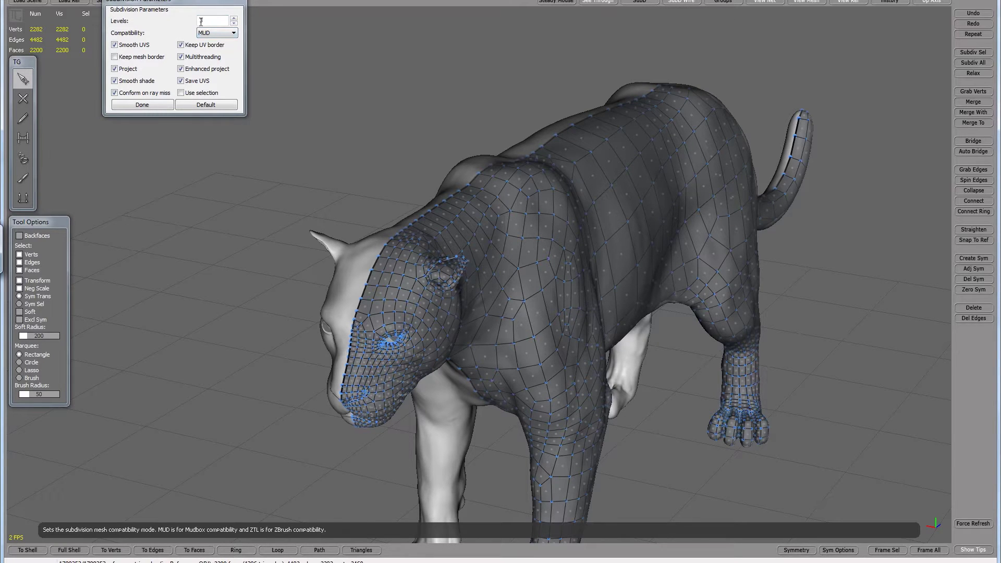
Step: Raise the subdivision levels to 7, and reduce them to a final value of 5
click(235, 18)
click(235, 18)
click(235, 18)
click(235, 19)
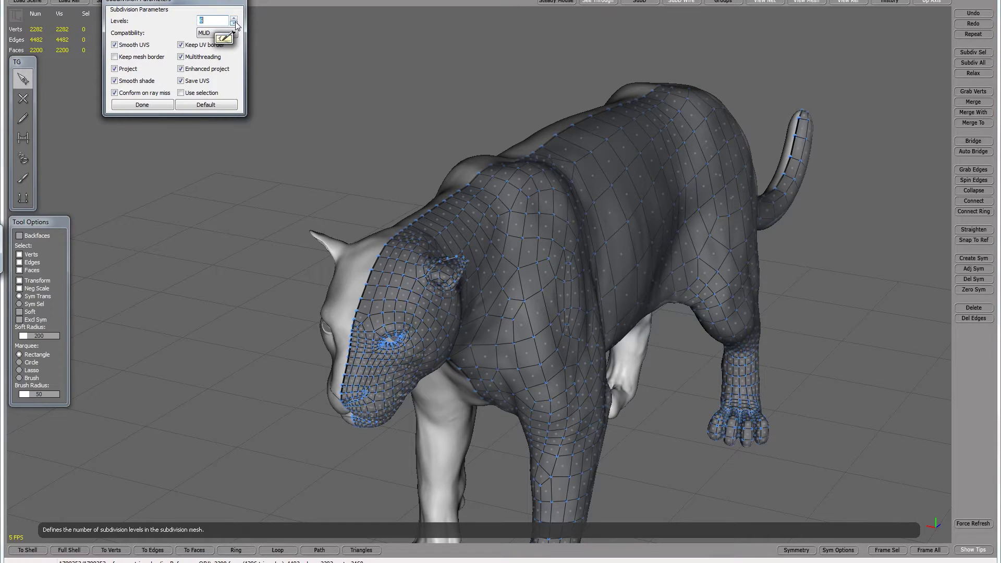
click(234, 23)
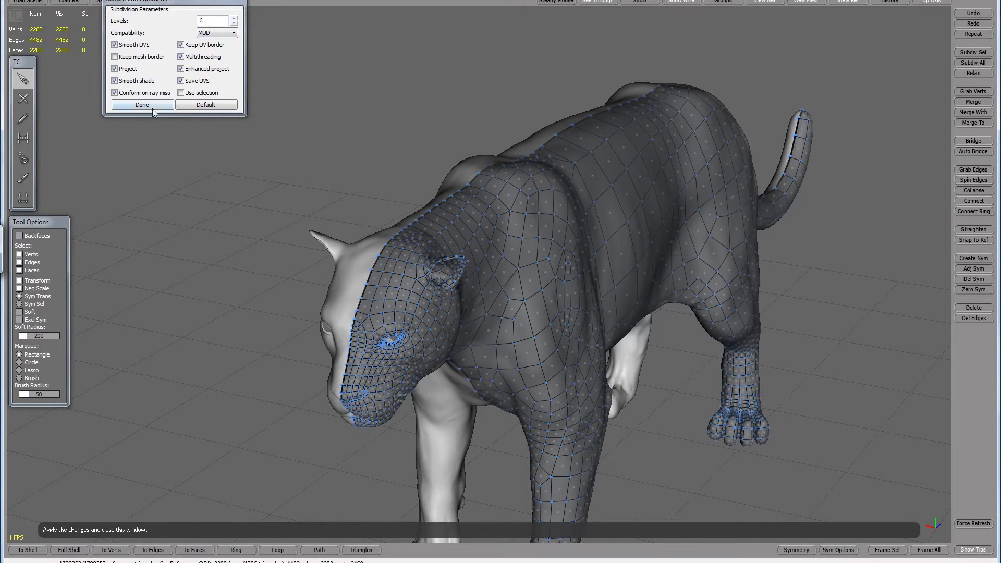
click(234, 23)
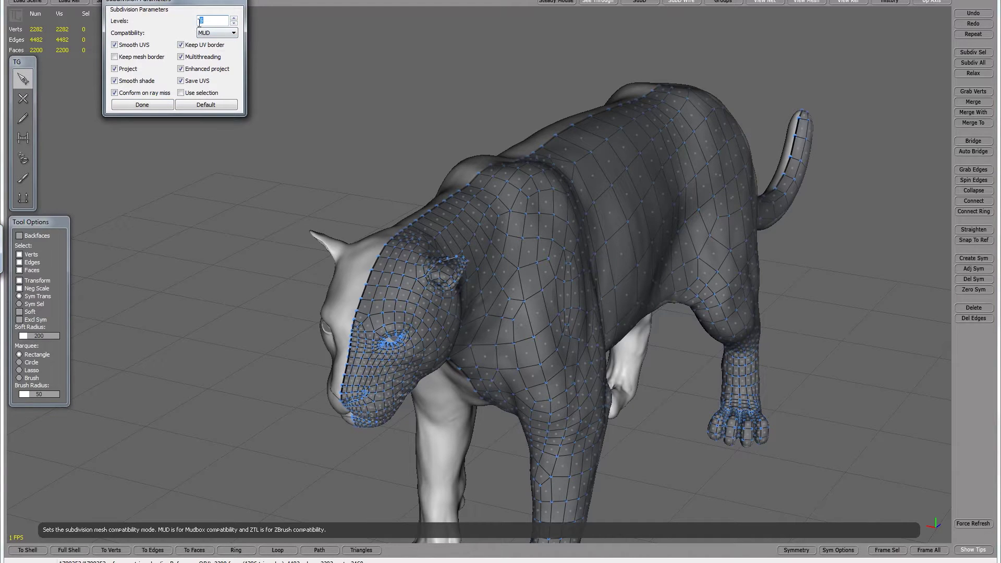
Step: Set the subdivision compatibility to ZTL, try MUD, return it to ZTL and close the subdivision parameters
click(227, 31)
click(226, 35)
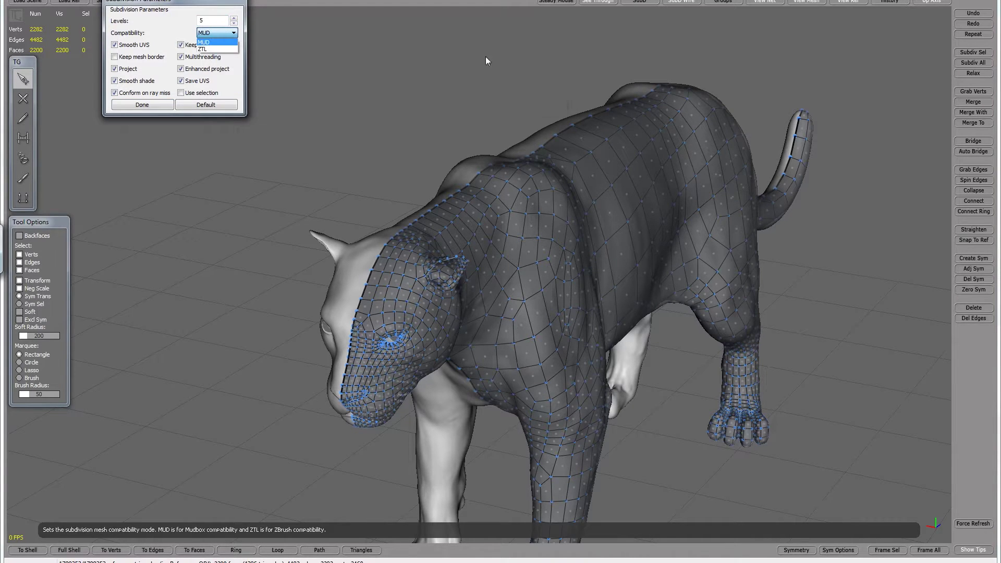
click(205, 49)
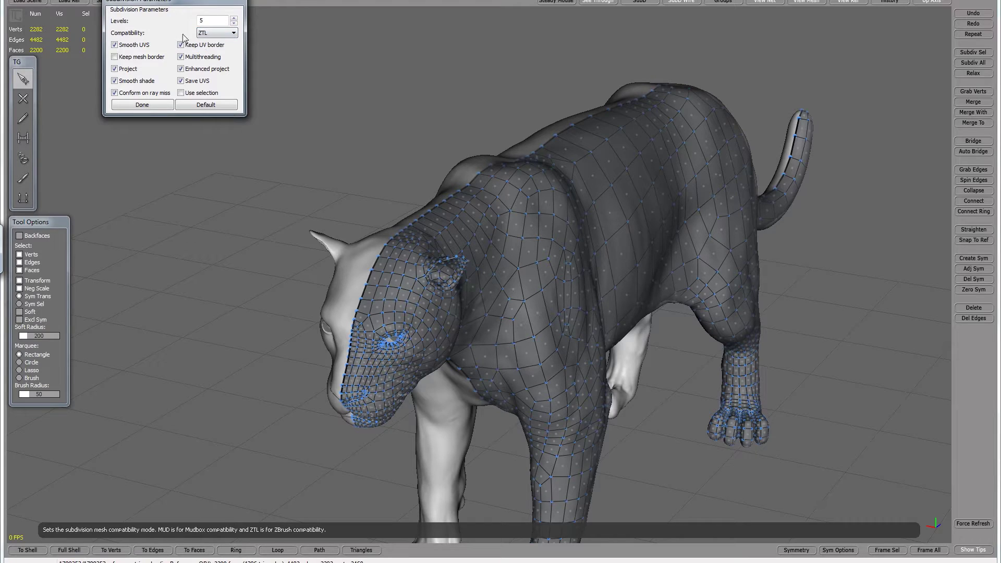
click(224, 32)
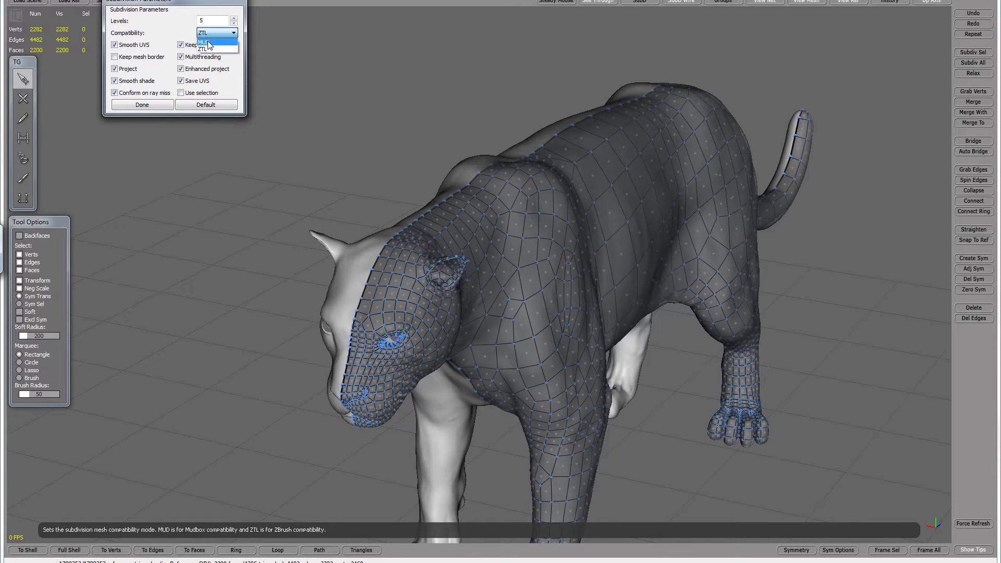
click(210, 42)
click(211, 35)
click(209, 50)
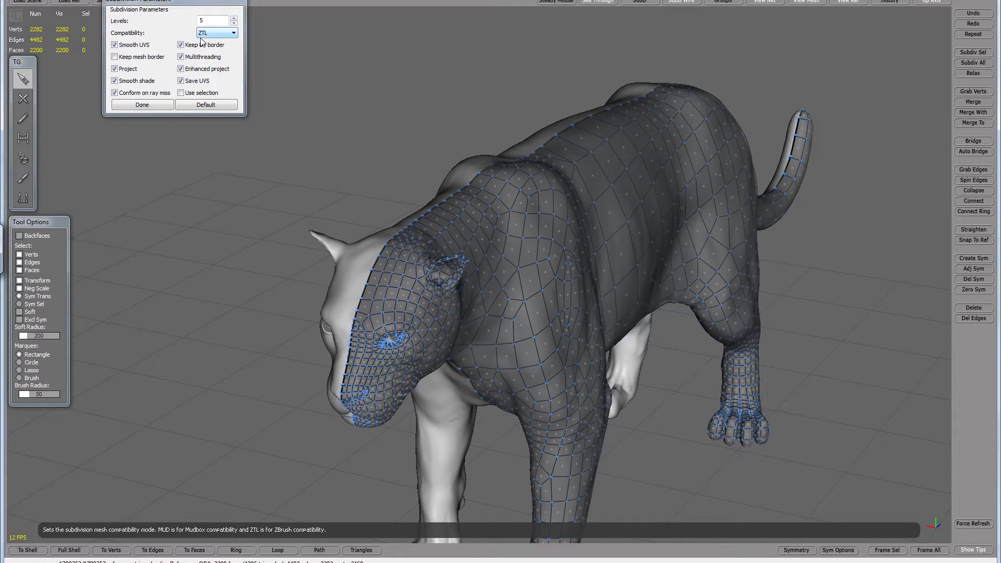
click(142, 104)
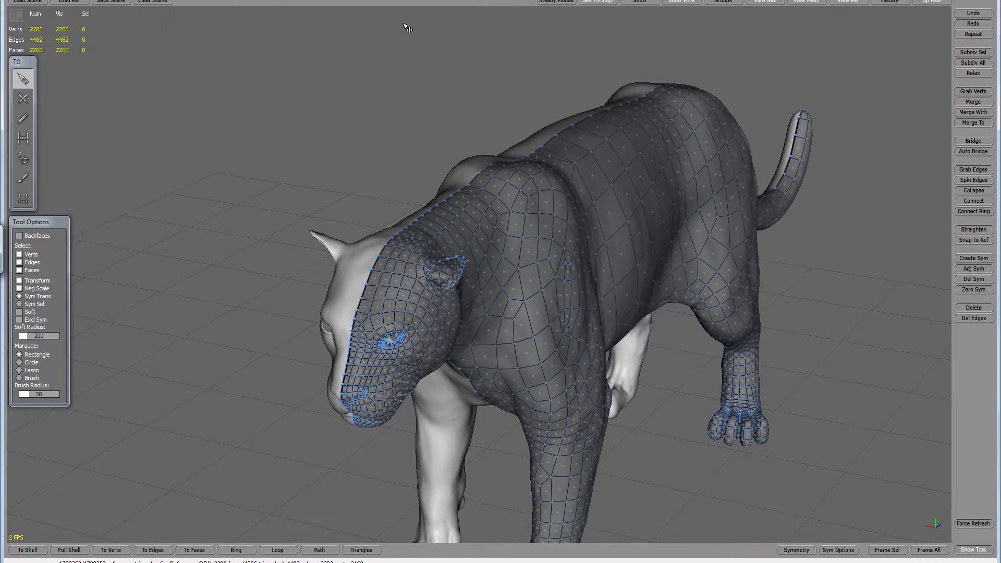
click(203, 0)
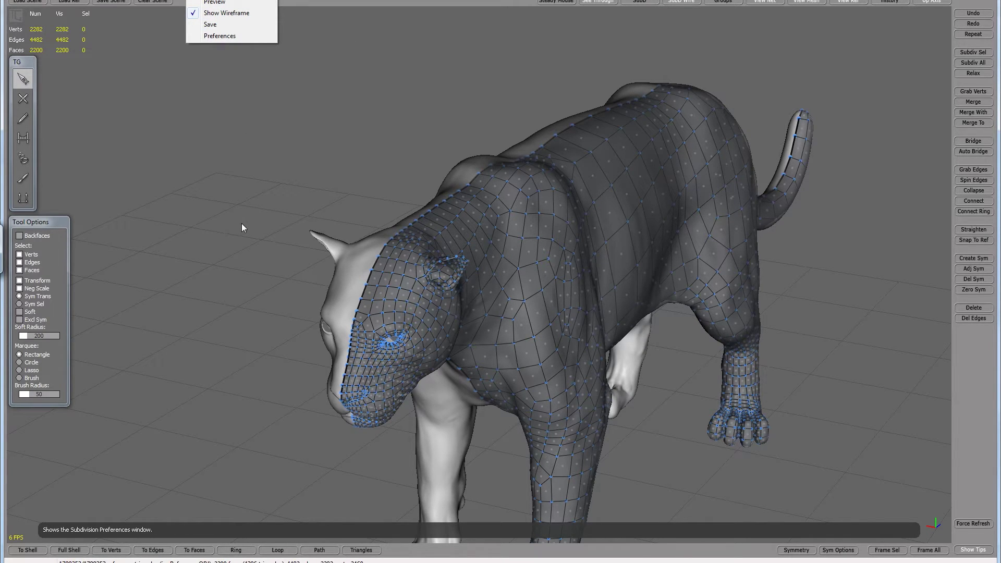
click(240, 170)
alt+drag(252, 174, 294, 227)
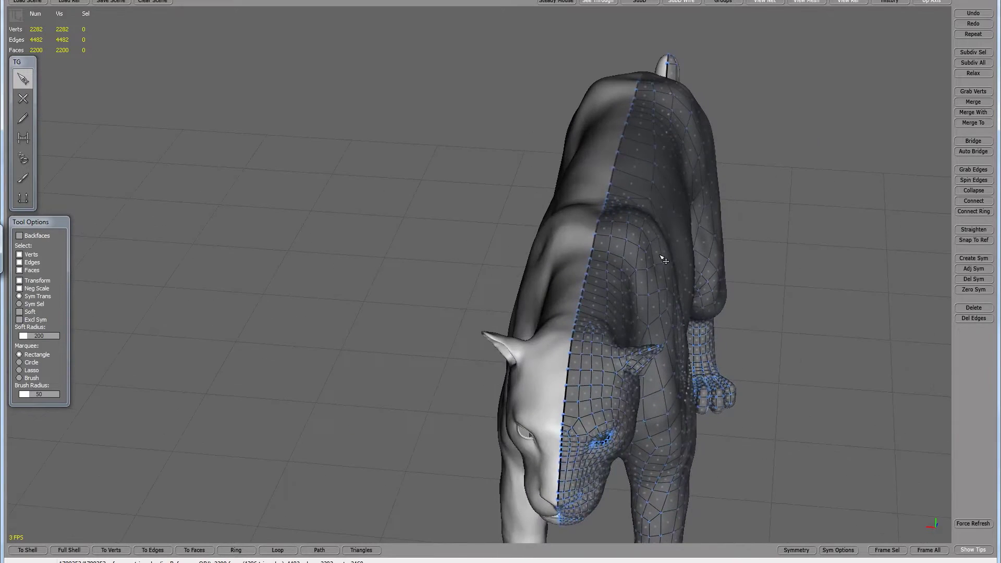
middle_drag(443, 237, 311, 198)
alt+drag(309, 195, 198, 117)
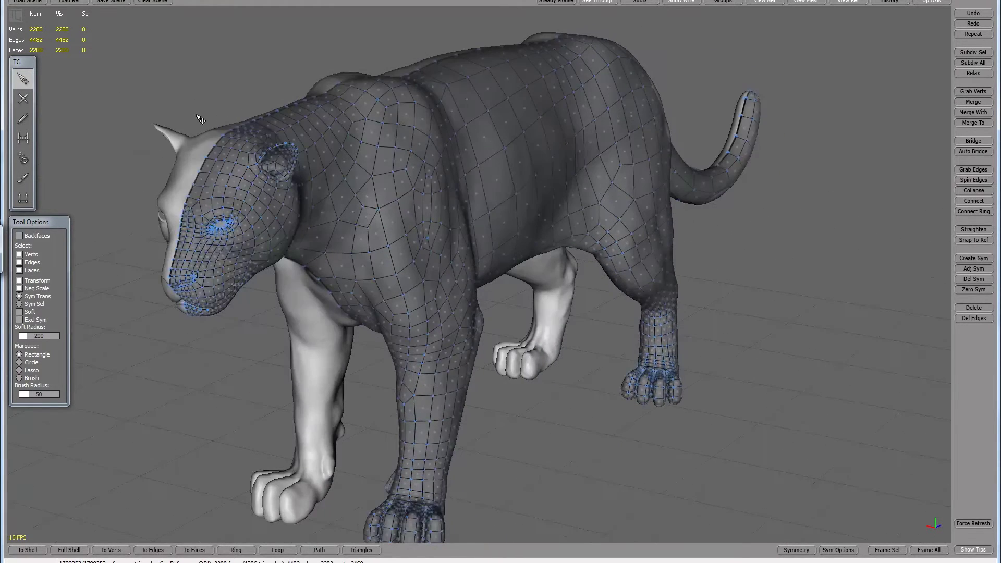
click(12, 0)
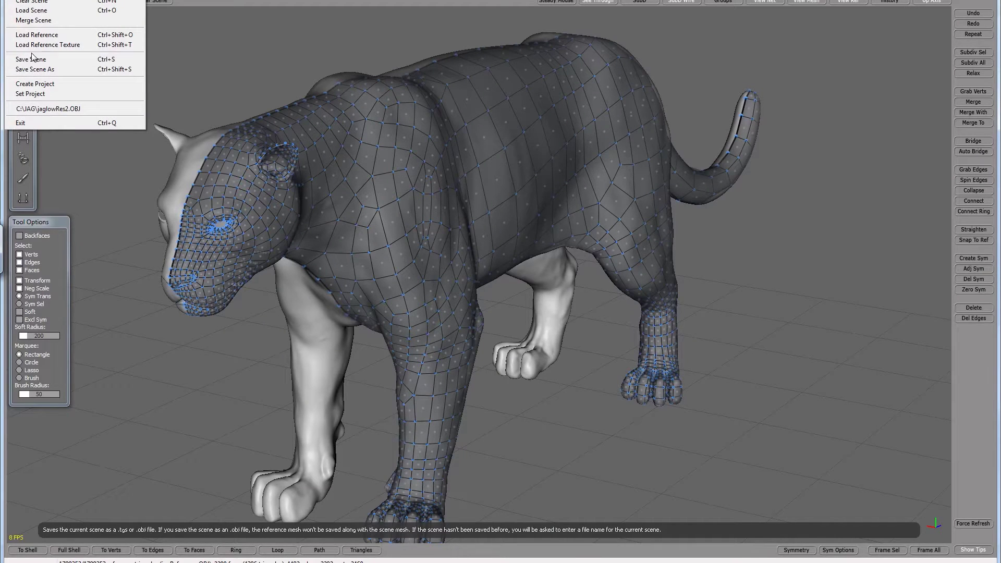
middle_drag(274, 63, 317, 79)
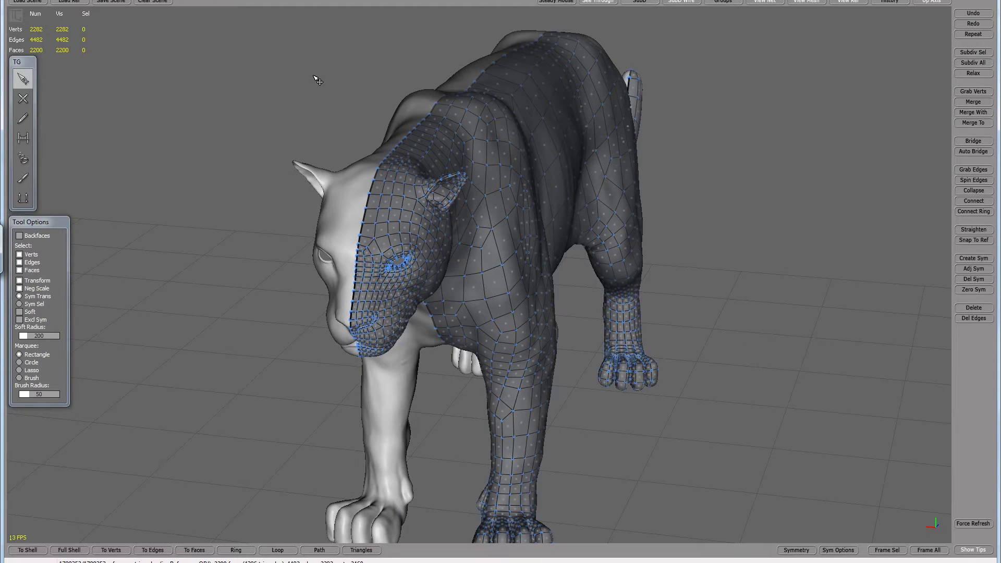
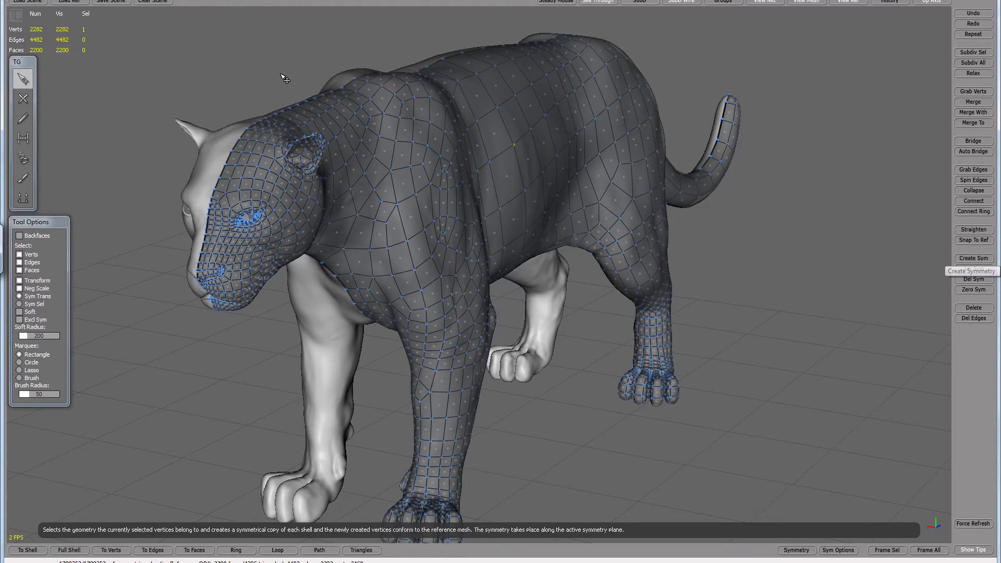
Step: Create a symmetrical copy of the half mesh to cover the whole big cat, and clear the selection
key(alt+Tab)
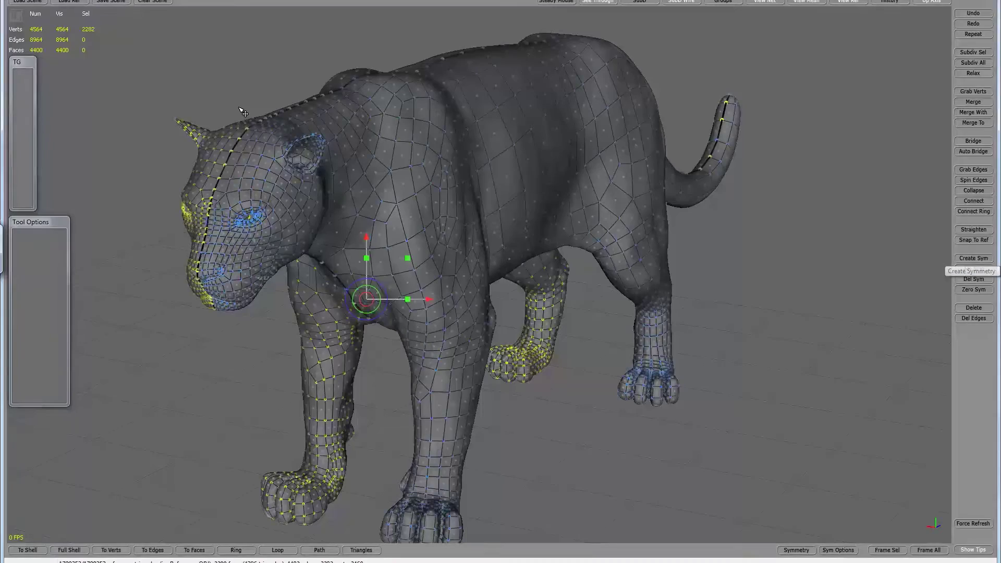
click(241, 110)
Step: Examine the mirrored mesh around the head, face and back, checking the open centre seam between the two halves
right_drag(193, 96, 361, 159)
alt+drag(359, 156, 388, 9)
right_drag(391, 13, 326, 99)
alt+middle_drag(323, 96, 309, 151)
alt+right_drag(398, 159, 471, 274)
scroll(392, 265, down, 8)
scroll(349, 277, up, 5)
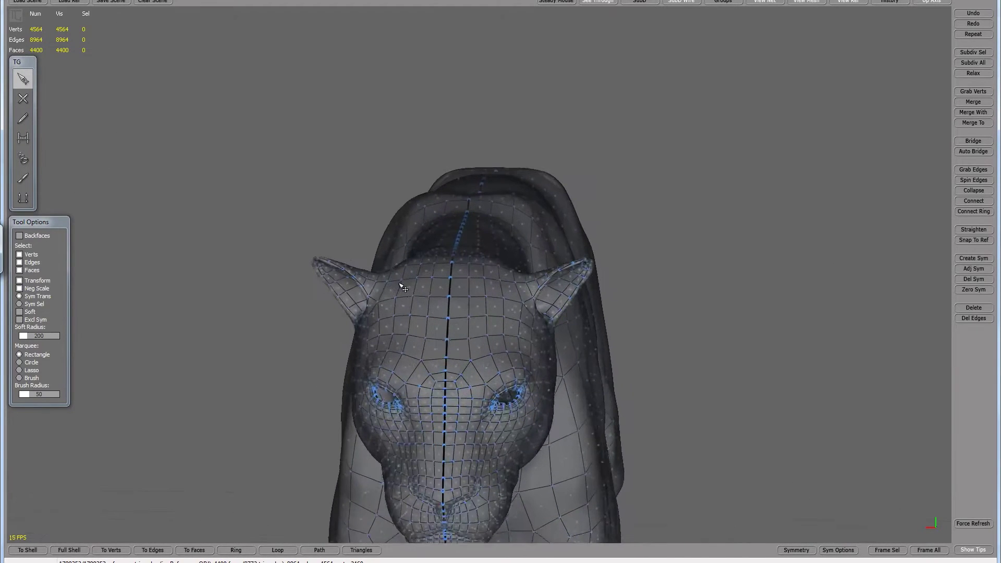
right_drag(295, 268, 225, 228)
alt+middle_drag(221, 223, 225, 243)
alt+drag(182, 251, 141, 73)
alt+middle_drag(142, 73, 161, 65)
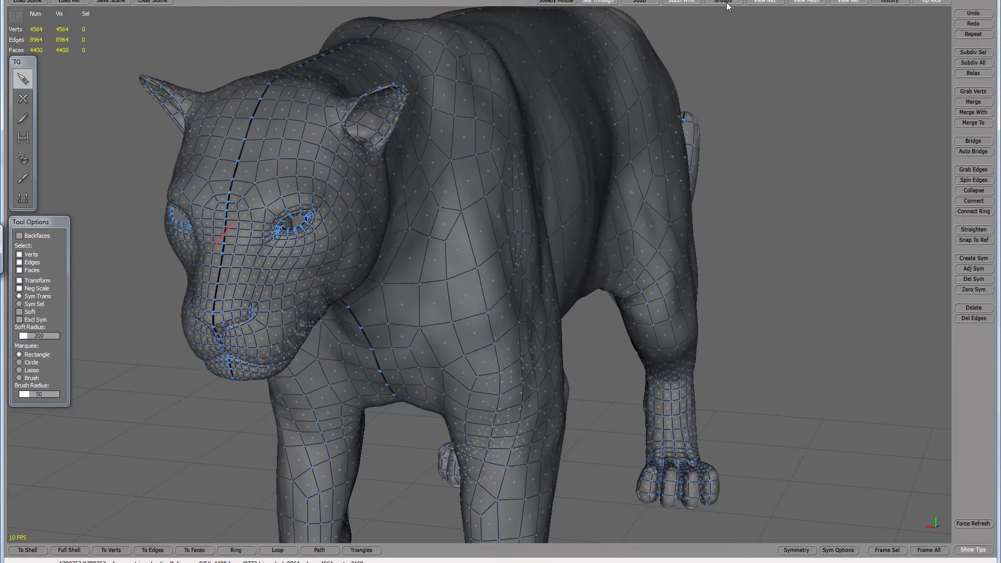
Step: Hide the high-resolution reference model and look over the low-poly mesh from the side and front
click(853, 3)
alt+drag(804, 142, 713, 116)
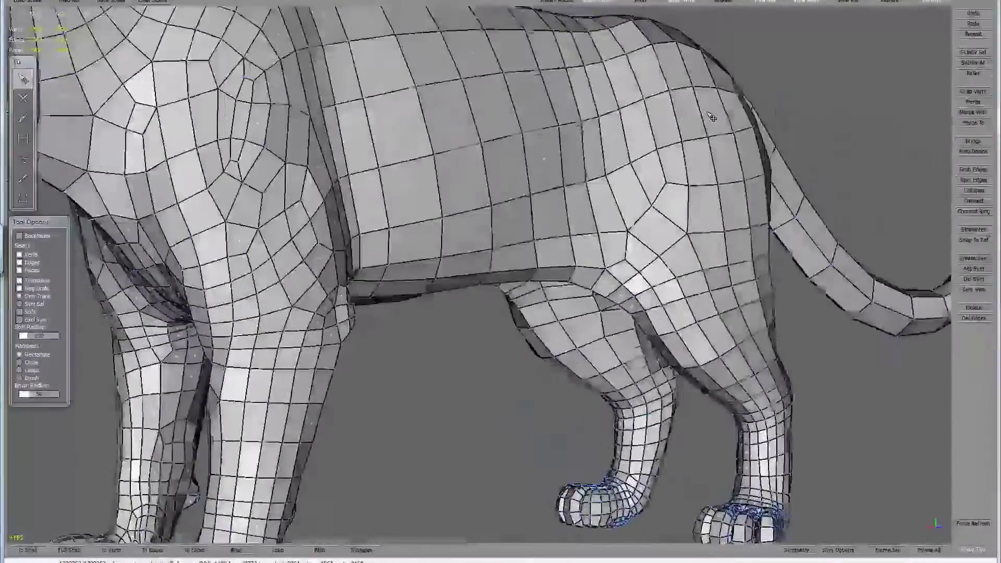
alt+right_drag(472, 268, 278, 321)
alt+drag(345, 340, 448, 263)
alt+right_drag(780, 86, 743, 24)
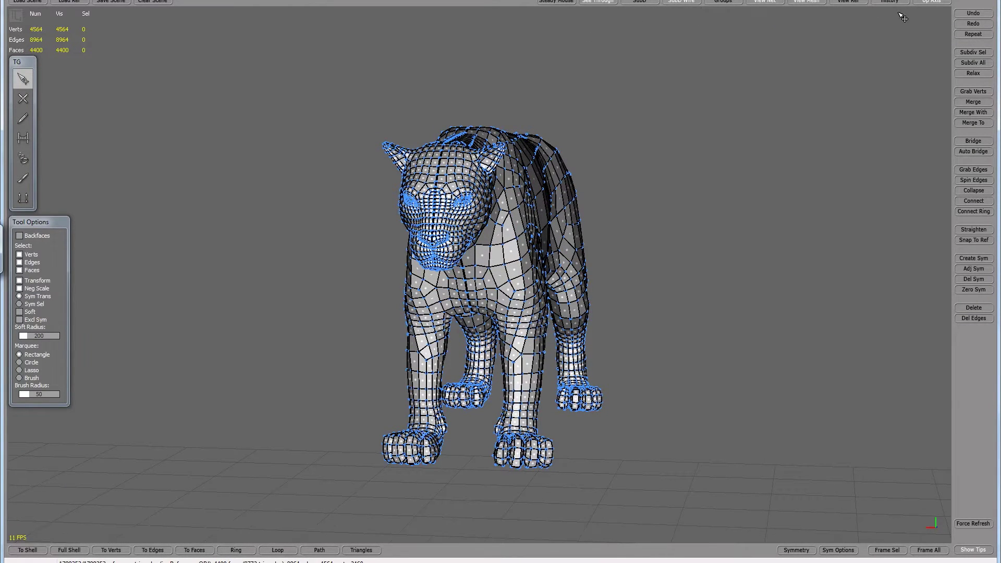
Step: Hide the mesh faces to leave only the wireframe, and inspect it around the head and legs
click(794, 3)
mouse_move(718, 152)
middle_down()
mouse_move(675, 241)
mouse_move(476, 230)
mouse_move(599, 243)
middle_up()
scroll(477, 230, up, 5)
scroll(551, 236, down, 6)
scroll(579, 256, up, 4)
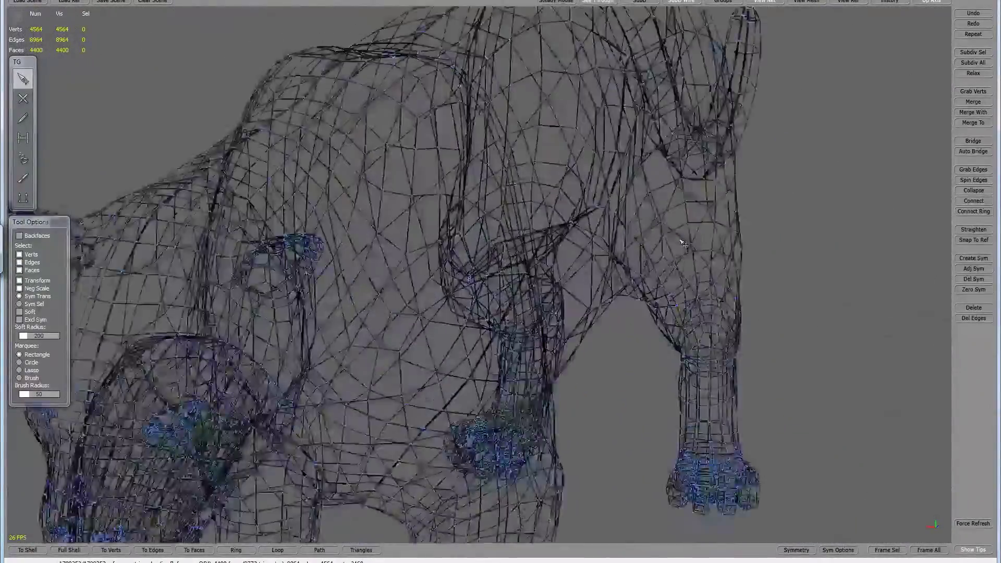
scroll(539, 281, down, 10)
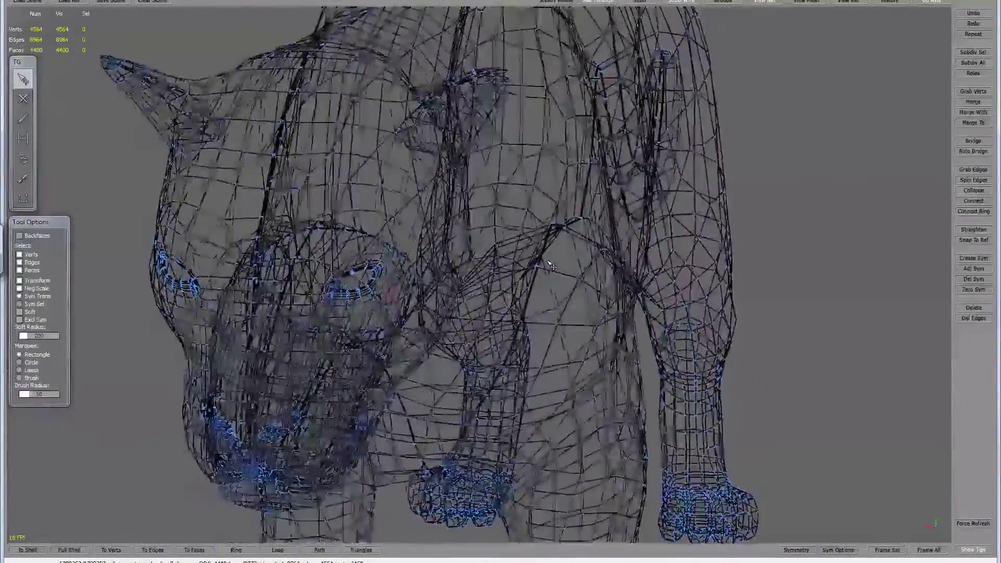
Step: Select the open border edges along the centre seam with backfaces included, and convert the selection to vertices
scroll(539, 277, up, 10)
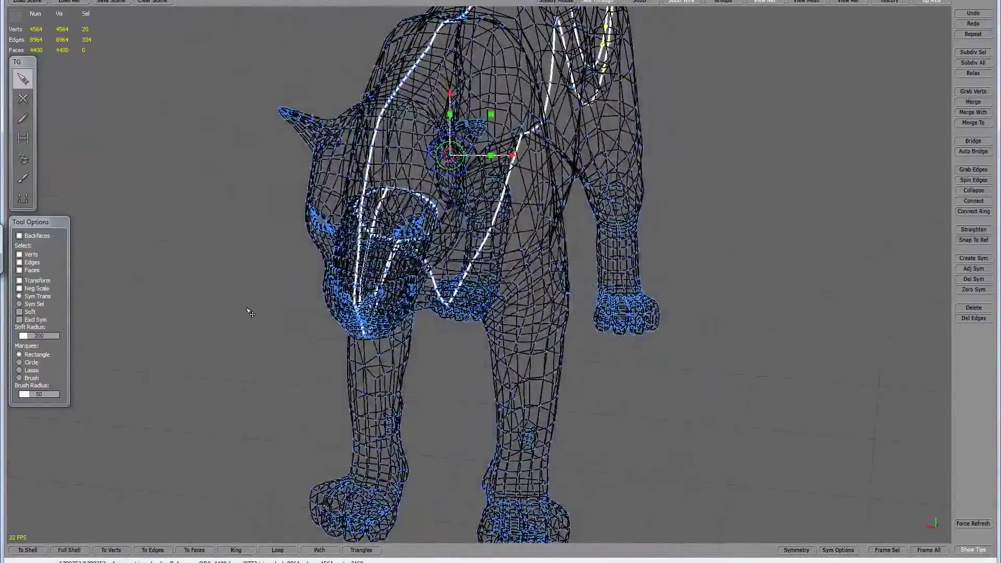
alt+drag(248, 310, 206, 383)
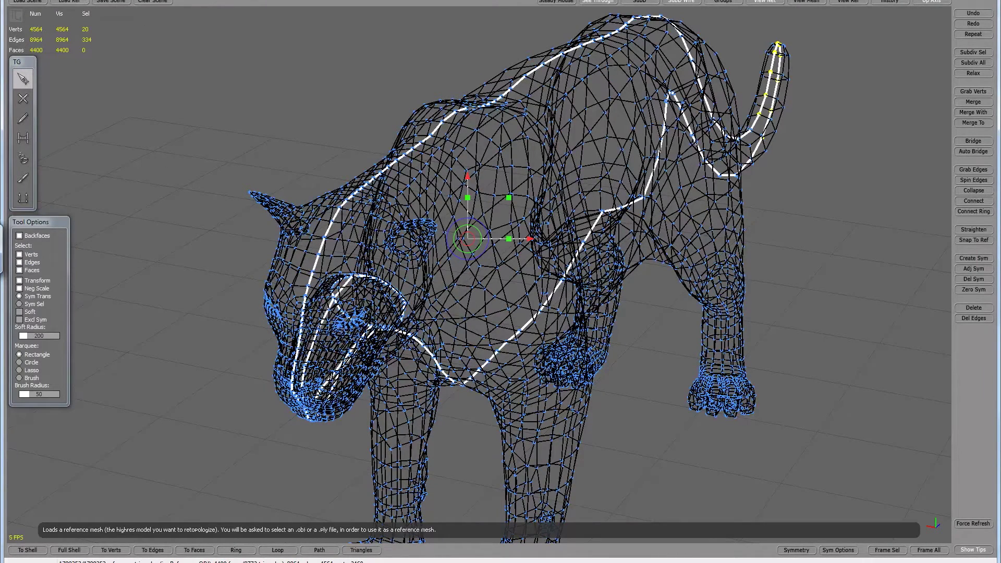
click(52, 0)
mouse_move(83, 0)
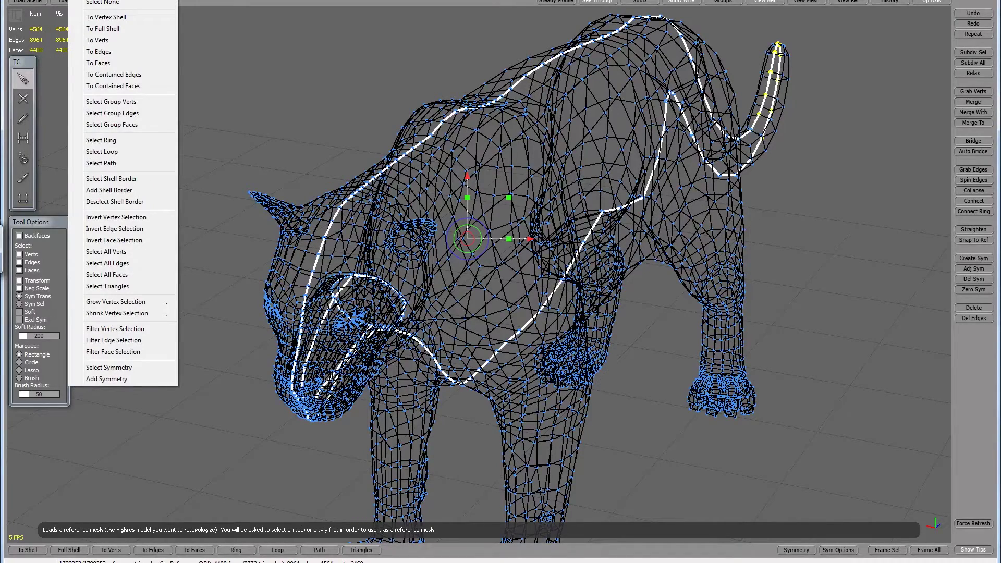
click(97, 39)
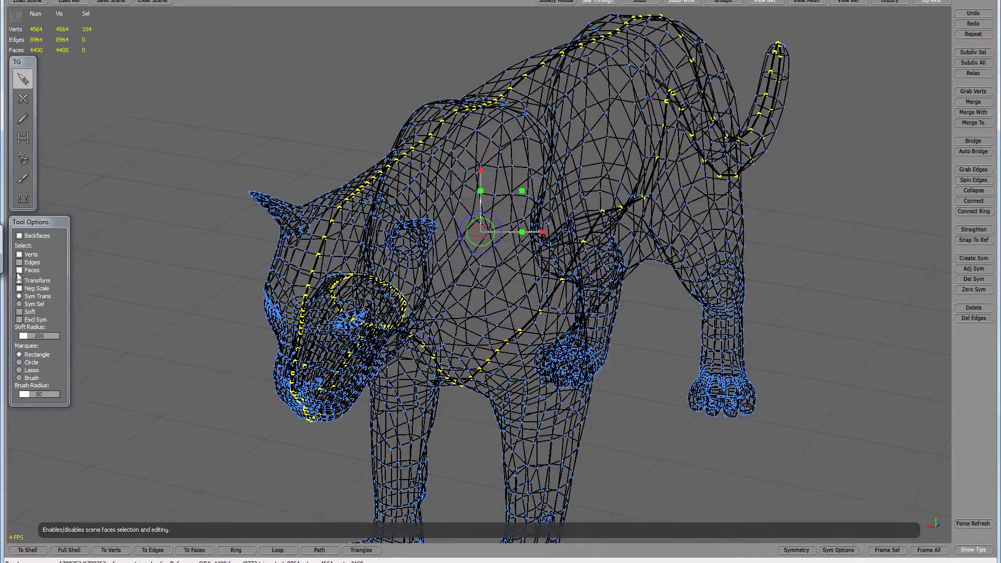
Step: With edge and face selection off, deselect the border vertices around the rear opening of the mouth bag
alt+drag(228, 207, 47, 215)
alt+middle_drag(47, 215, 282, 288)
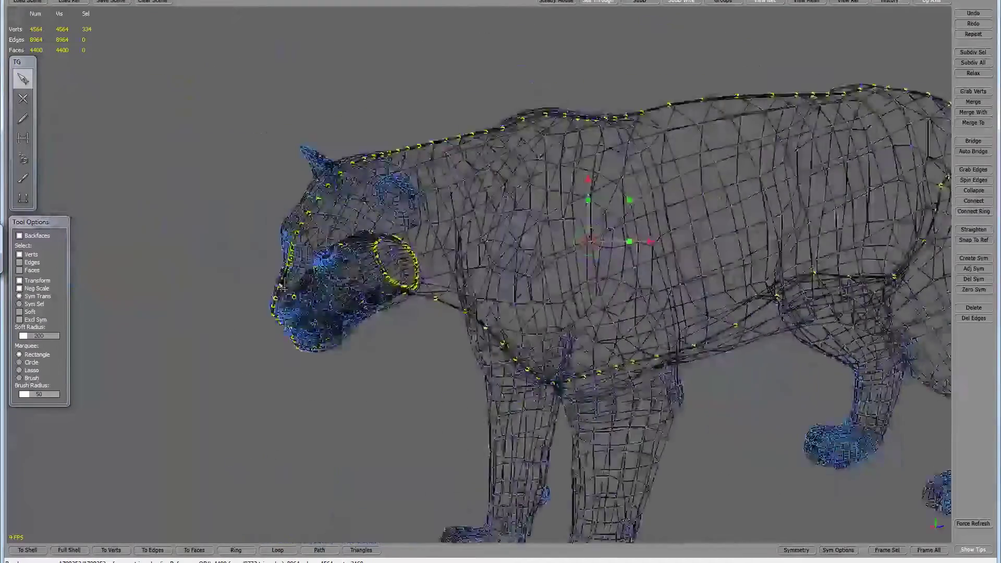
alt+drag(281, 288, 217, 270)
mouse_move(217, 271)
alt+right_down()
mouse_move(312, 292)
mouse_move(216, 282)
alt+right_up()
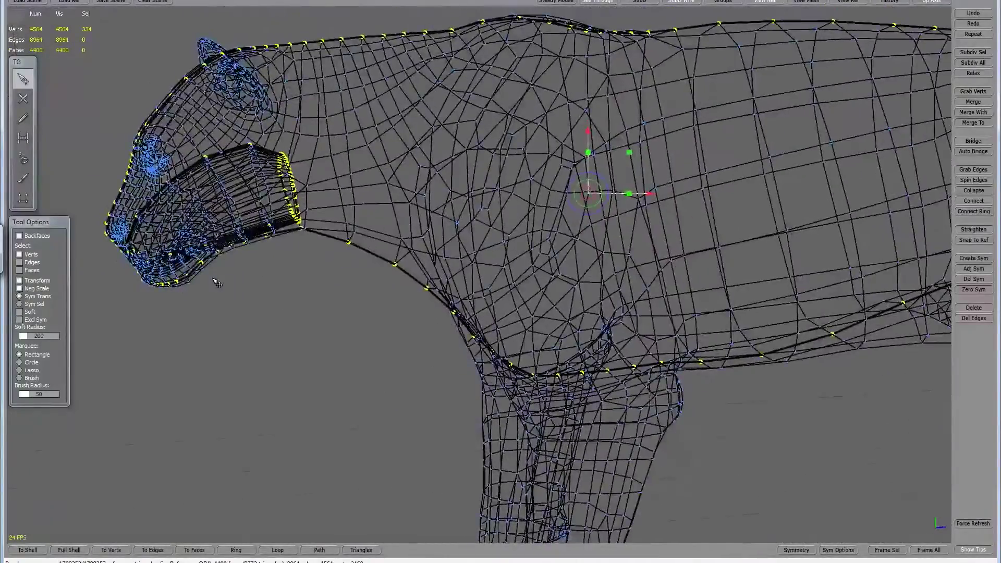
scroll(250, 284, up, 6)
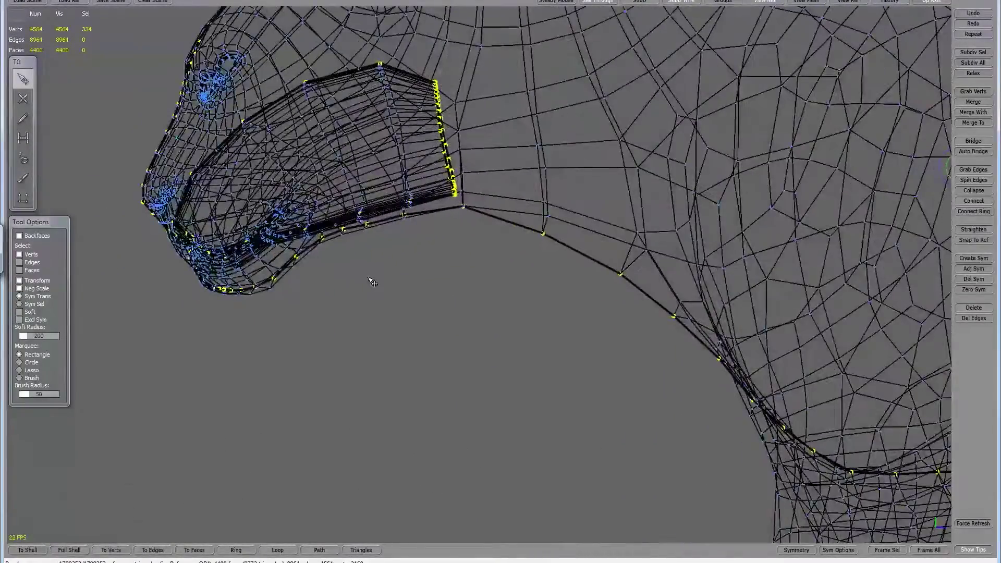
alt+middle_drag(476, 150, 477, 186)
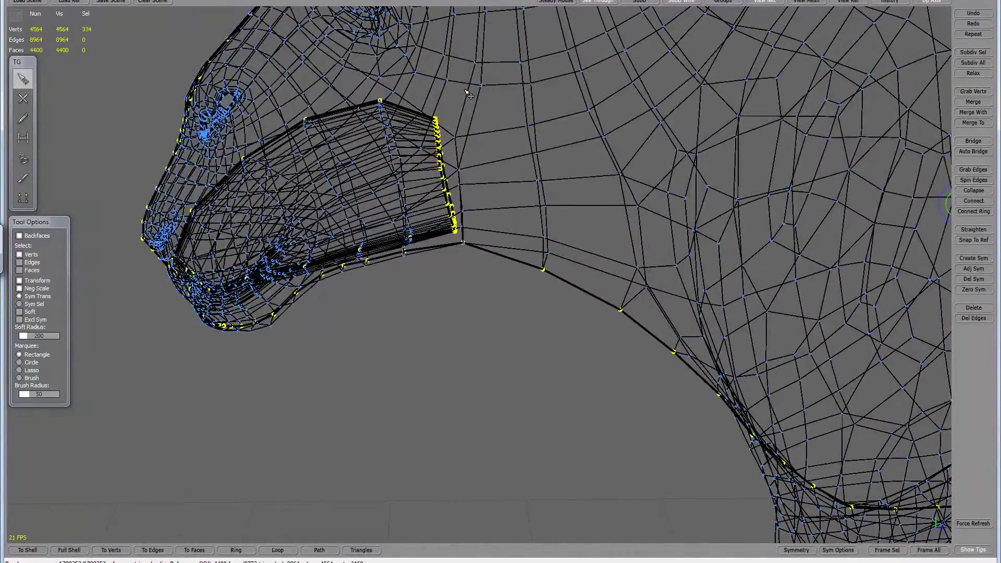
drag(422, 64, 483, 192)
drag(499, 141, 439, 238)
Step: Examine the throat and the top of the mouth bag to check which seam vertices remain selected
alt+drag(469, 293, 458, 316)
alt+right_drag(577, 336, 513, 337)
alt+drag(512, 337, 445, 324)
alt+right_drag(446, 326, 522, 308)
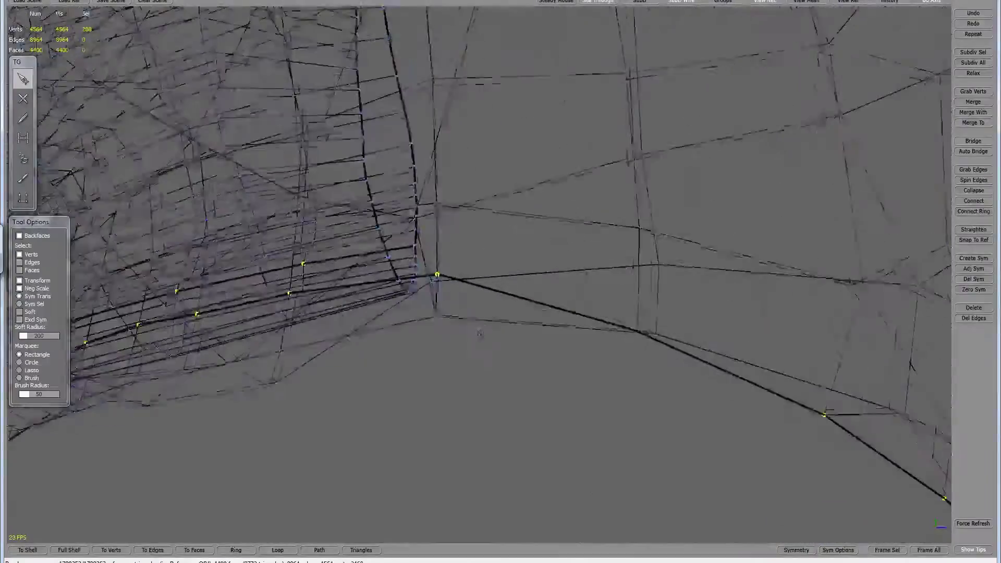
alt+drag(379, 155, 376, 151)
alt+middle_drag(376, 151, 410, 200)
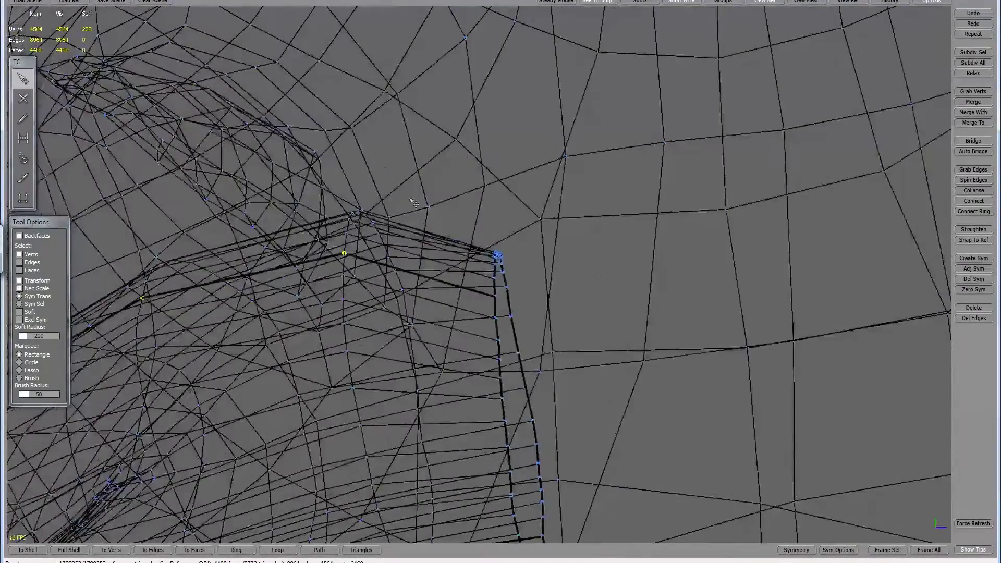
alt+right_drag(537, 287, 478, 287)
alt+drag(478, 287, 521, 298)
alt+right_drag(574, 294, 532, 290)
alt+middle_drag(532, 291, 433, 218)
alt+drag(436, 220, 721, 243)
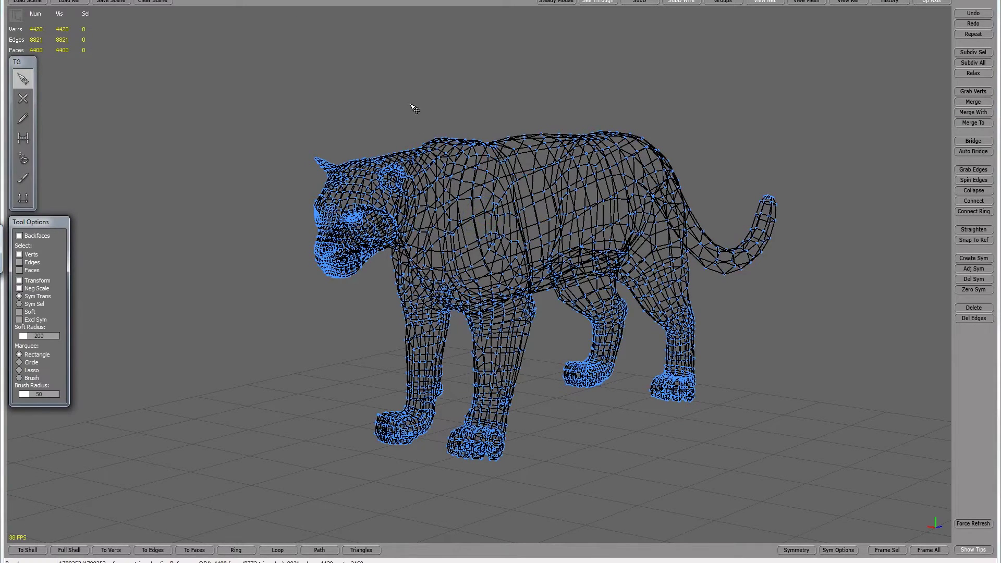
Step: Merge the overlapping vertices at the two centreline points of the mouth bag opening, one point at a time
alt+drag(351, 127, 509, 194)
mouse_move(506, 191)
alt+right_down()
mouse_move(585, 184)
mouse_move(509, 192)
alt+right_up()
alt+middle_drag(528, 195, 500, 220)
alt+drag(501, 223, 330, 199)
alt+middle_drag(330, 200, 526, 219)
alt+drag(521, 276, 473, 304)
alt+middle_drag(474, 304, 462, 337)
alt+right_drag(463, 338, 499, 337)
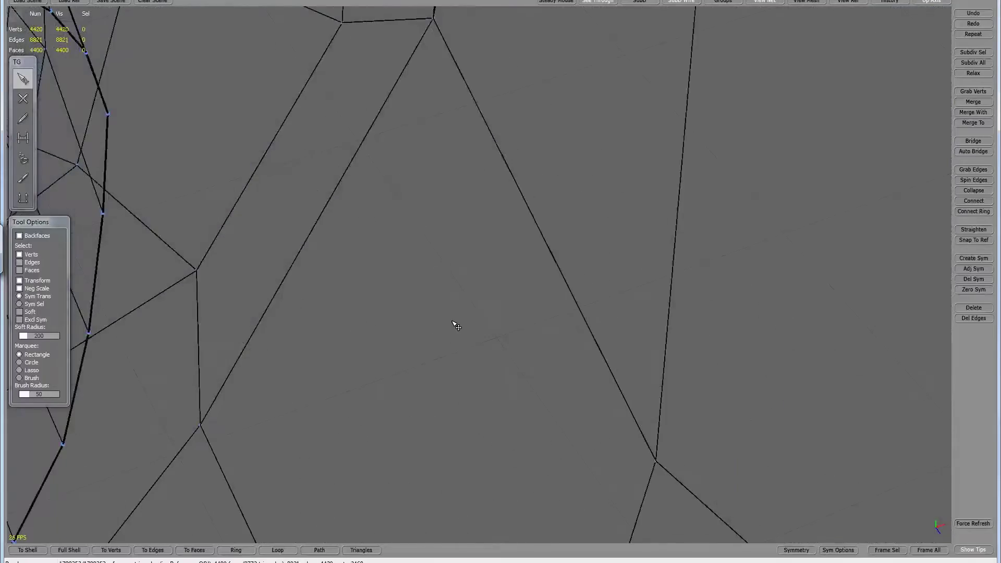
alt+drag(498, 336, 481, 325)
alt+right_drag(481, 326, 448, 319)
mouse_move(532, 302)
alt+mouse_down()
mouse_move(539, 283)
mouse_move(523, 301)
alt+mouse_up()
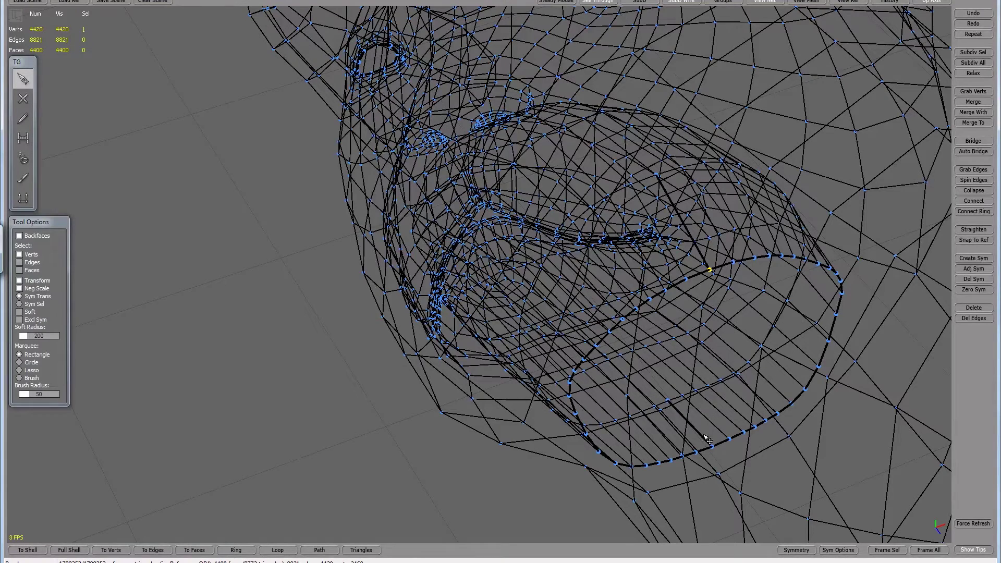
click(968, 112)
click(712, 448)
click(967, 113)
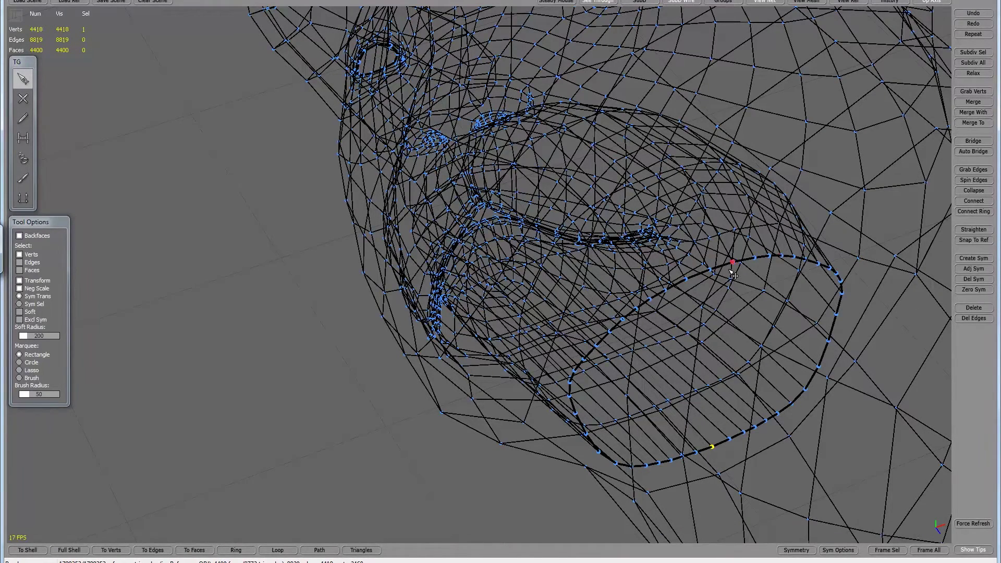
Step: Show the reference model again, toggle the mesh face display, and inspect the cat's head up close
alt+right_drag(596, 318, 458, 334)
alt+drag(458, 333, 566, 319)
alt+middle_drag(566, 318, 567, 226)
alt+right_drag(567, 227, 621, 261)
scroll(621, 264, down, 5)
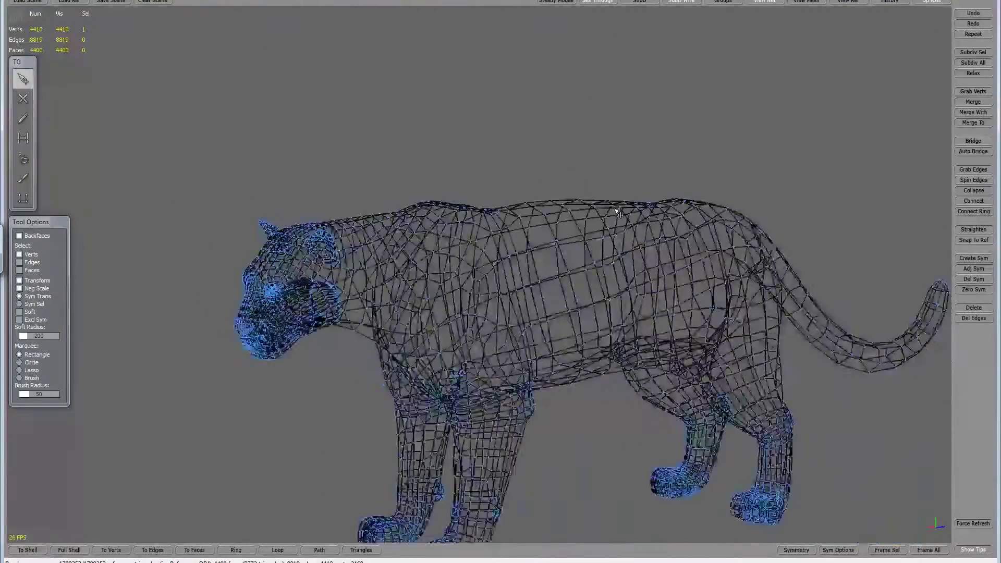
click(846, 2)
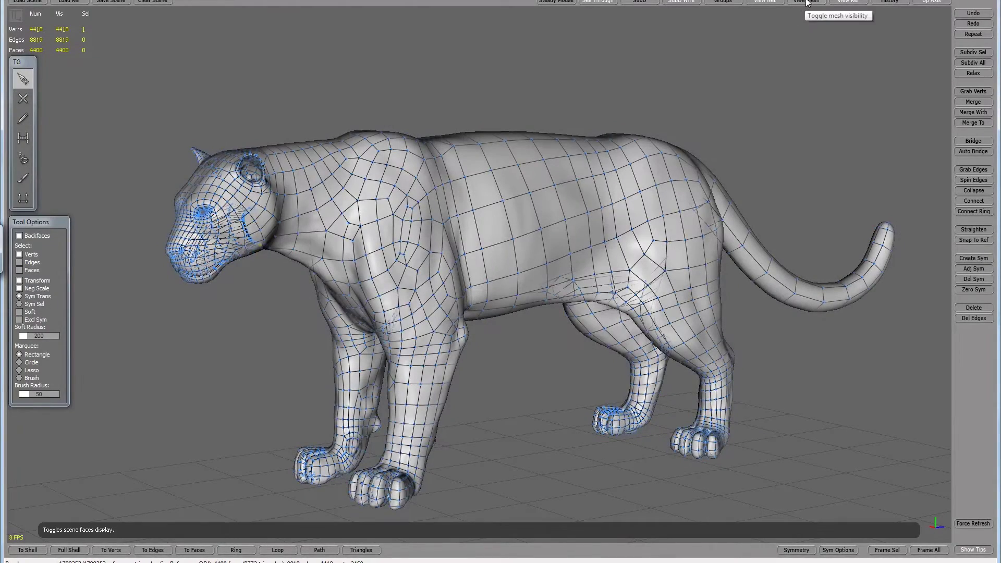
click(815, 2)
mouse_move(440, 125)
middle_down()
mouse_move(476, 112)
mouse_move(646, 136)
middle_up()
scroll(645, 136, up, 7)
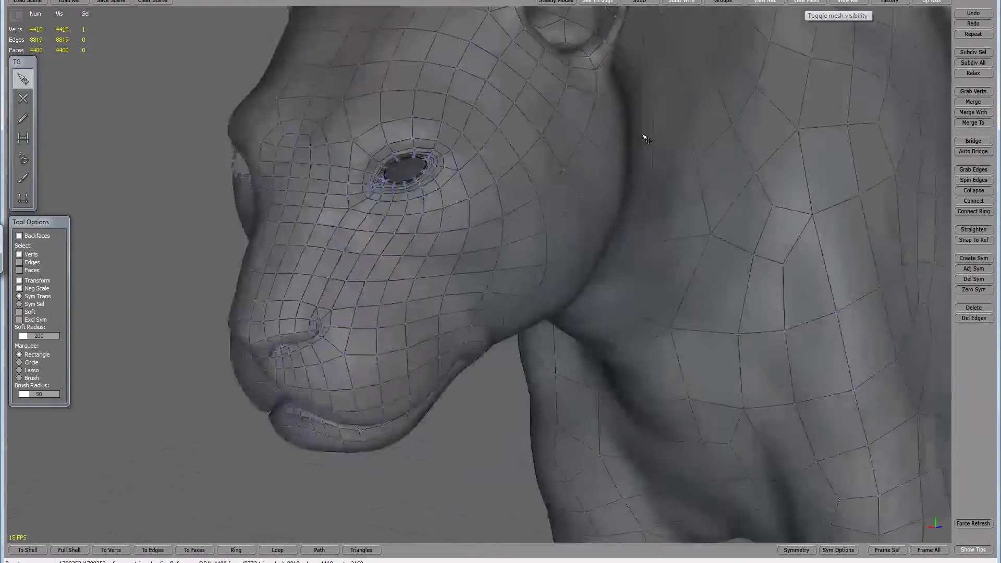
Step: Set the subdivision levels to 3, keeping ZTL compatibility
scroll(601, 141, down, 3)
alt+drag(549, 239, 542, 243)
alt+middle_drag(542, 242, 477, 257)
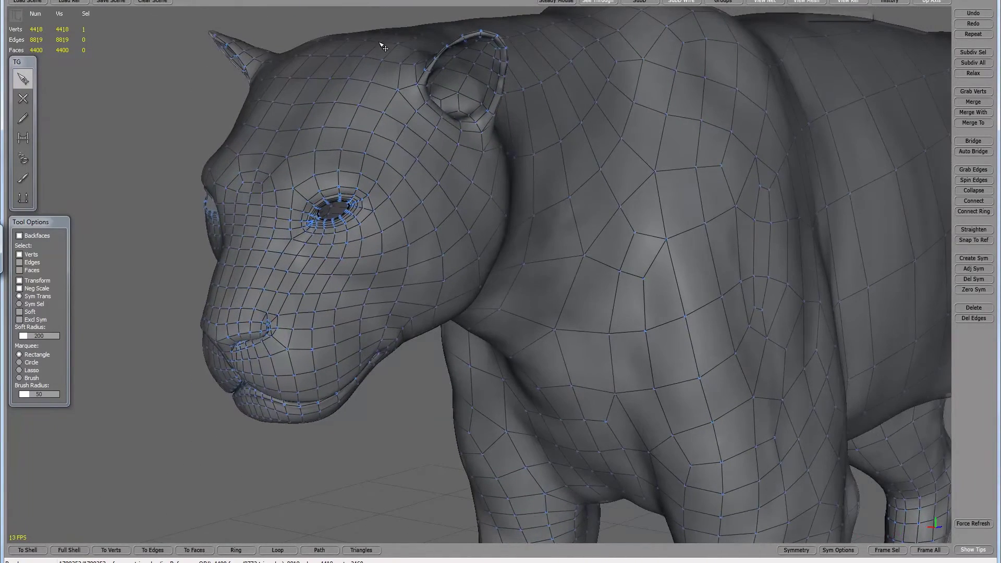
click(205, 3)
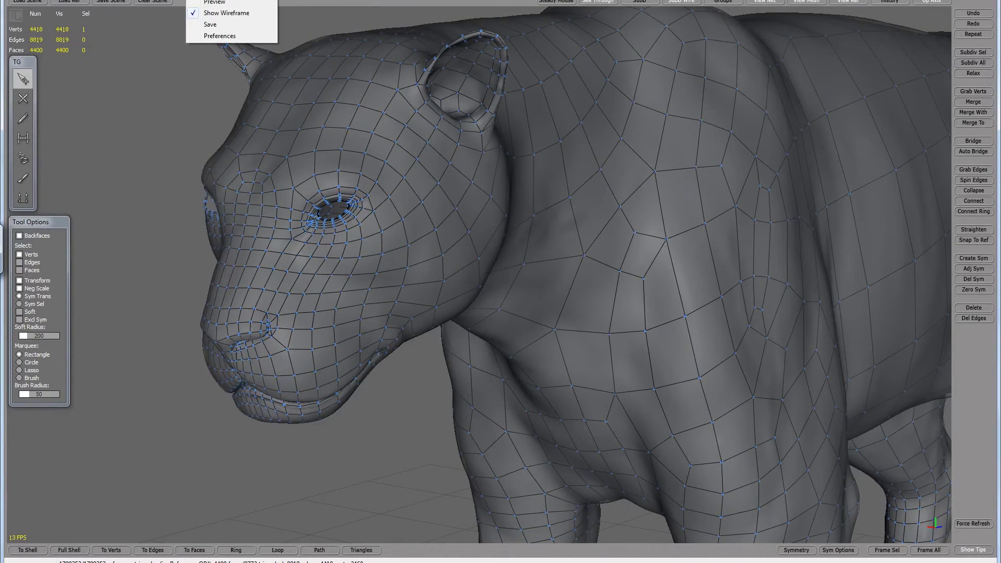
click(222, 37)
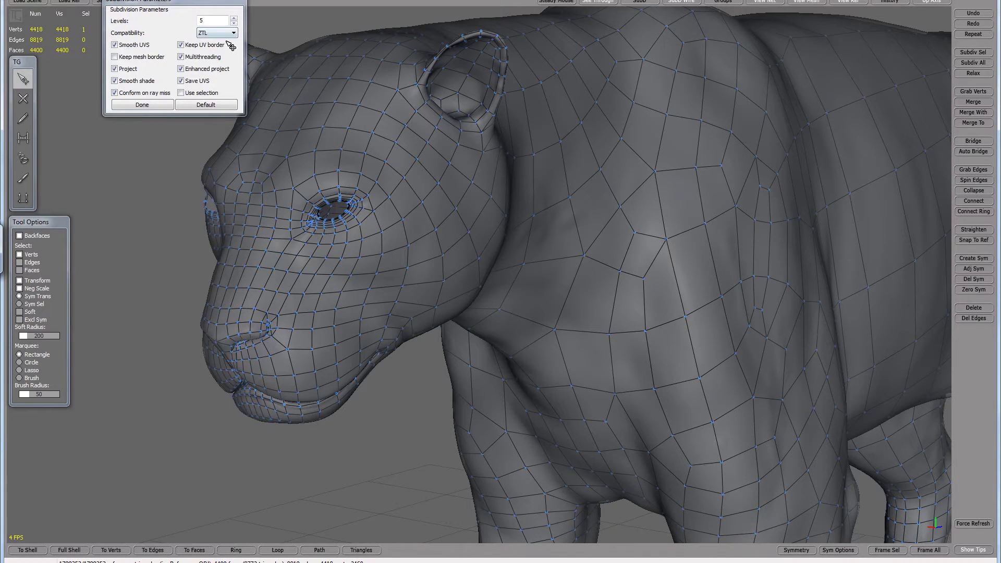
click(233, 23)
click(234, 22)
click(148, 108)
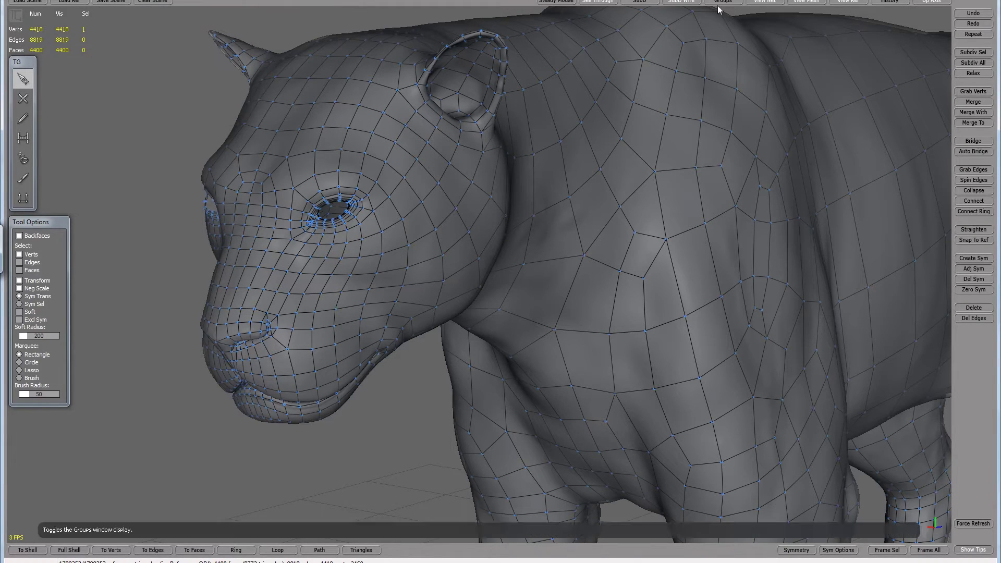
Step: Reopen the subdivision parameters to check the level and compatibility settings, and close them without changes
alt+middle_drag(514, 302, 489, 286)
alt+right_drag(489, 285, 421, 302)
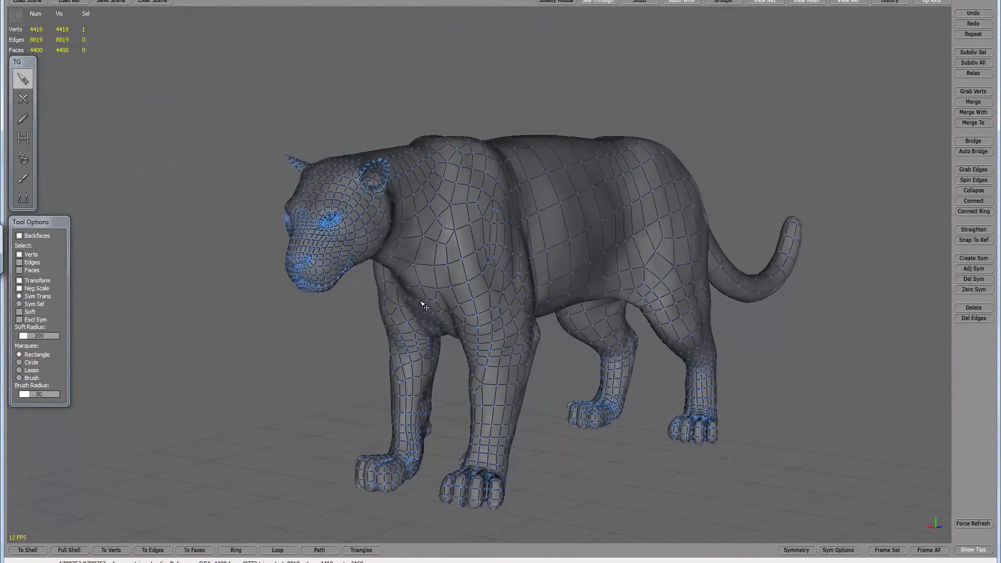
click(201, 0)
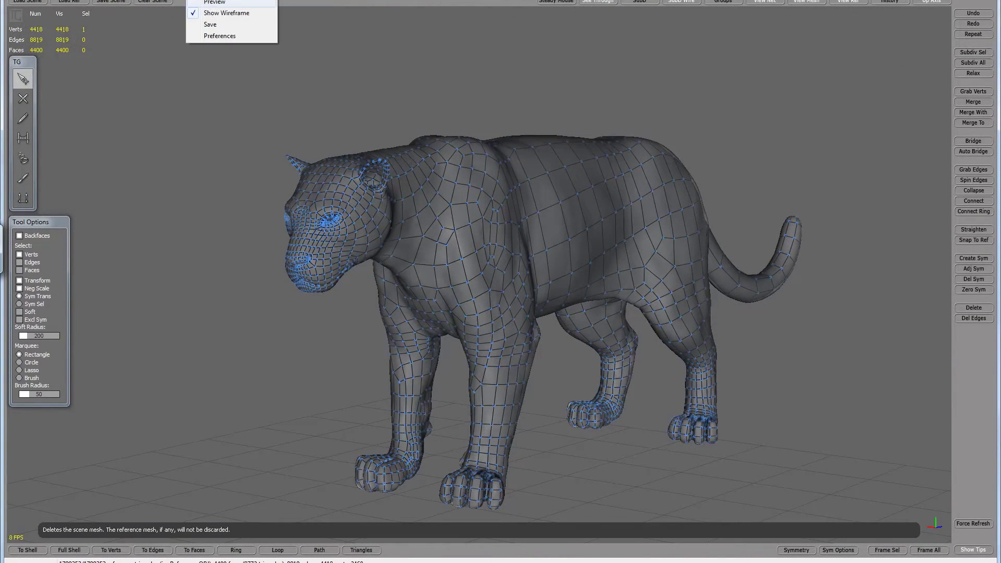
click(225, 36)
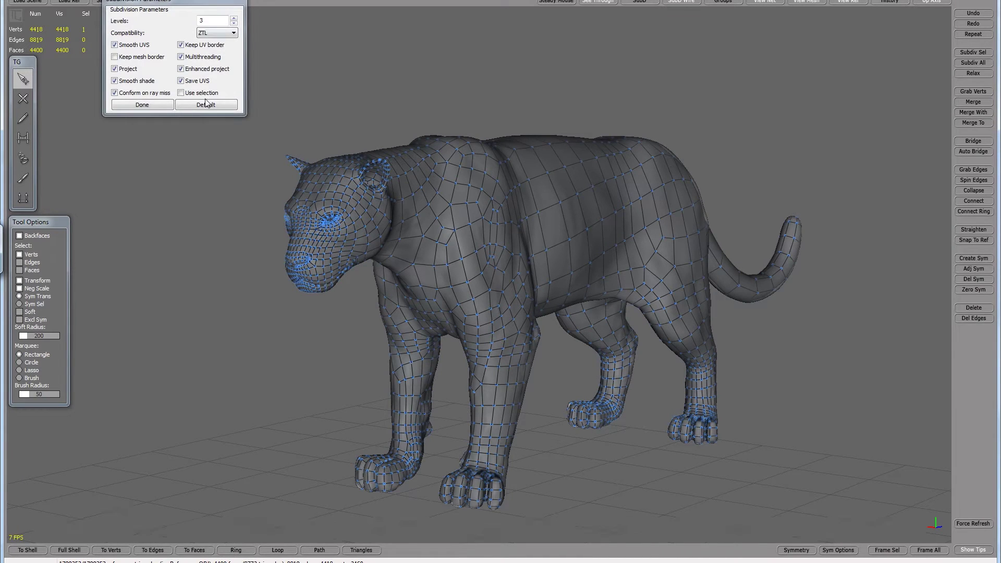
click(166, 106)
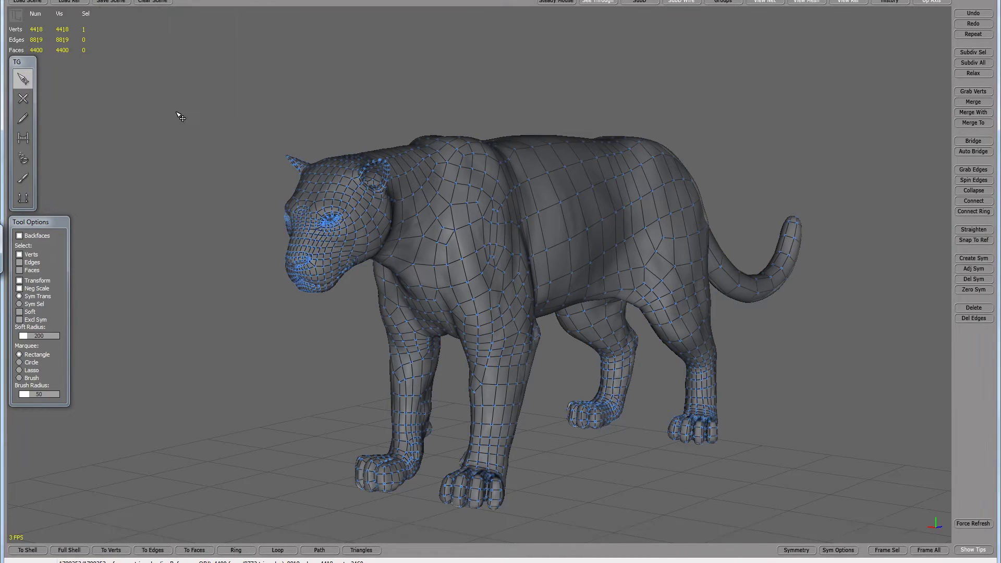
Step: Preview the subdivided mesh, examine the head and neck for projection errors, and turn the preview off
click(641, 1)
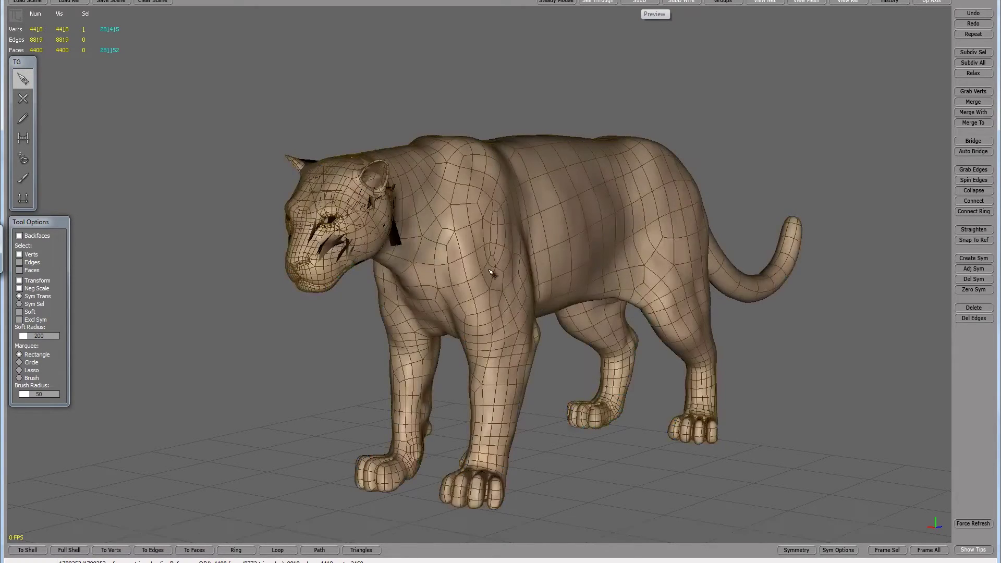
alt+drag(350, 118, 631, 157)
alt+middle_drag(645, 159, 575, 151)
right_drag(578, 155, 633, 174)
scroll(671, 183, up, 5)
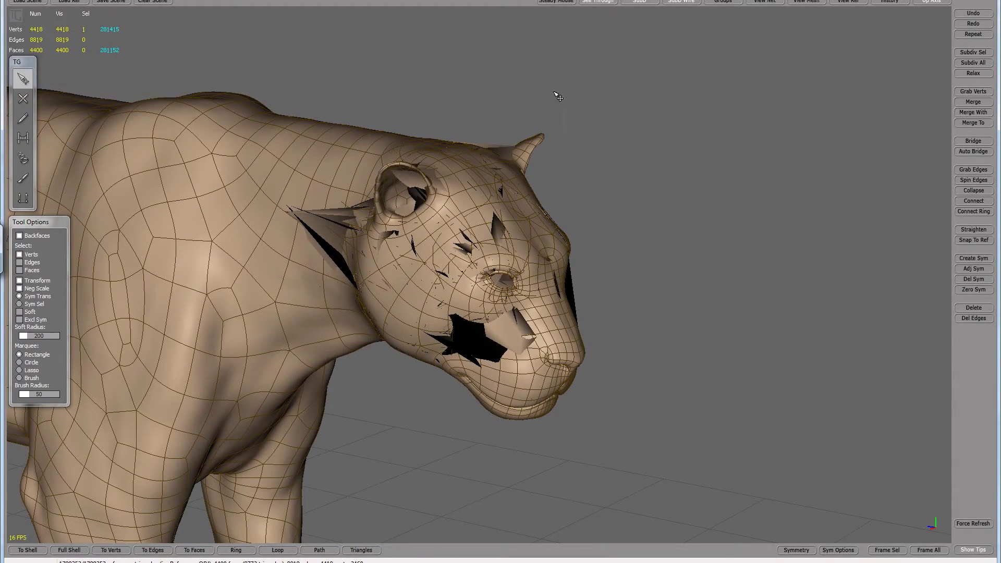
click(647, 2)
right_drag(245, 205, 498, 195)
alt+drag(498, 196, 519, 202)
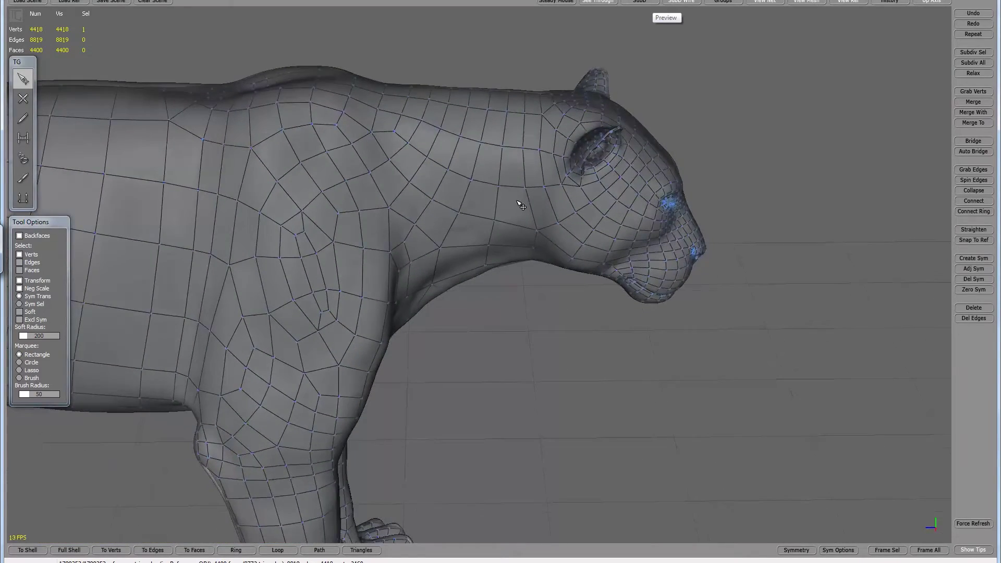
Step: Hide the reference model and the mesh faces to view the cat as a pure wireframe
click(842, 3)
alt+drag(564, 281, 552, 289)
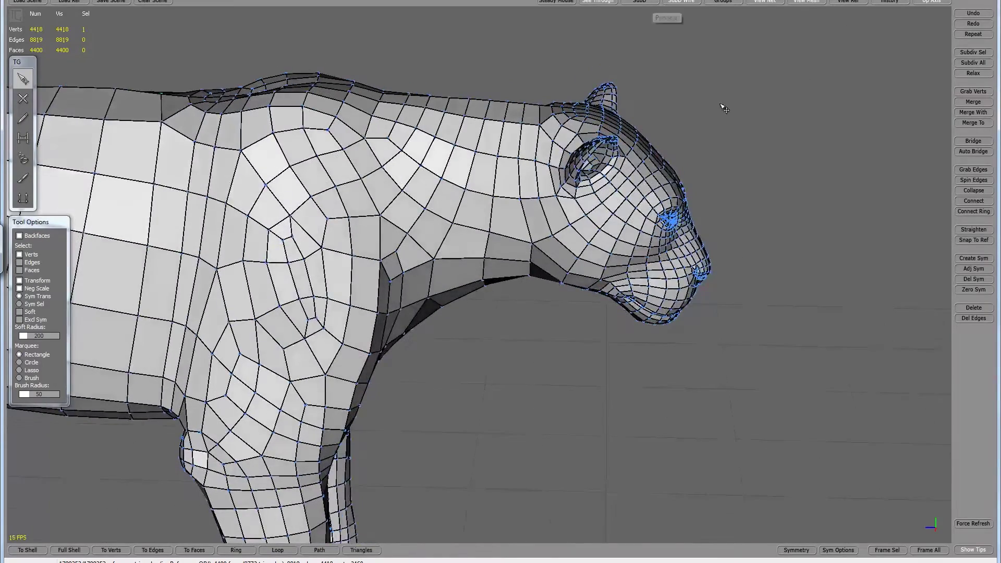
click(809, 2)
mouse_move(561, 222)
alt+mouse_down()
mouse_move(526, 239)
mouse_move(571, 229)
alt+mouse_up()
key(f)
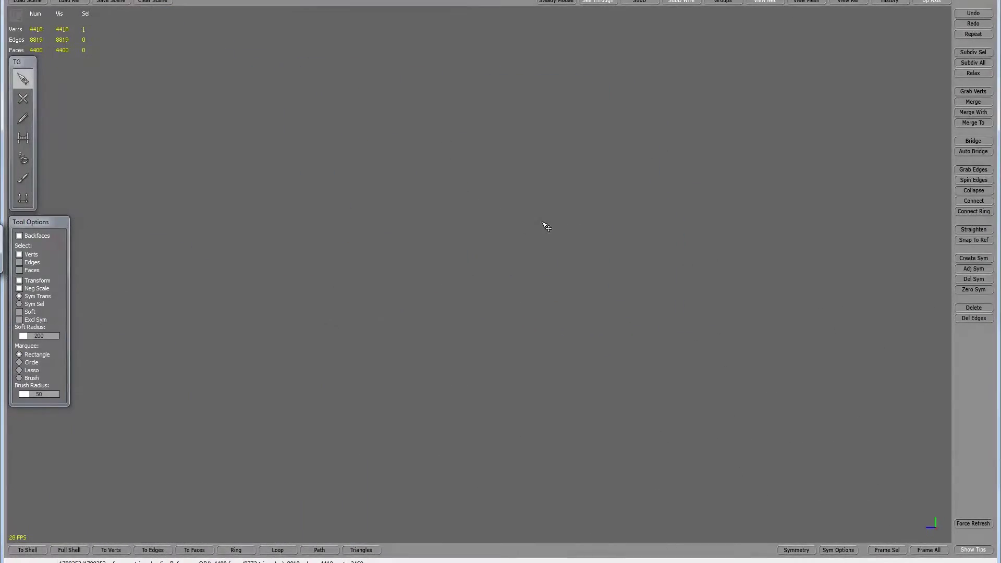
Step: Examine the underside and rear opening of the mouth bag from the side in wireframe
alt+right_drag(638, 238, 386, 242)
alt+middle_drag(794, 321, 571, 252)
alt+right_drag(571, 253, 735, 271)
alt+middle_drag(861, 245, 652, 286)
alt+right_drag(652, 286, 664, 284)
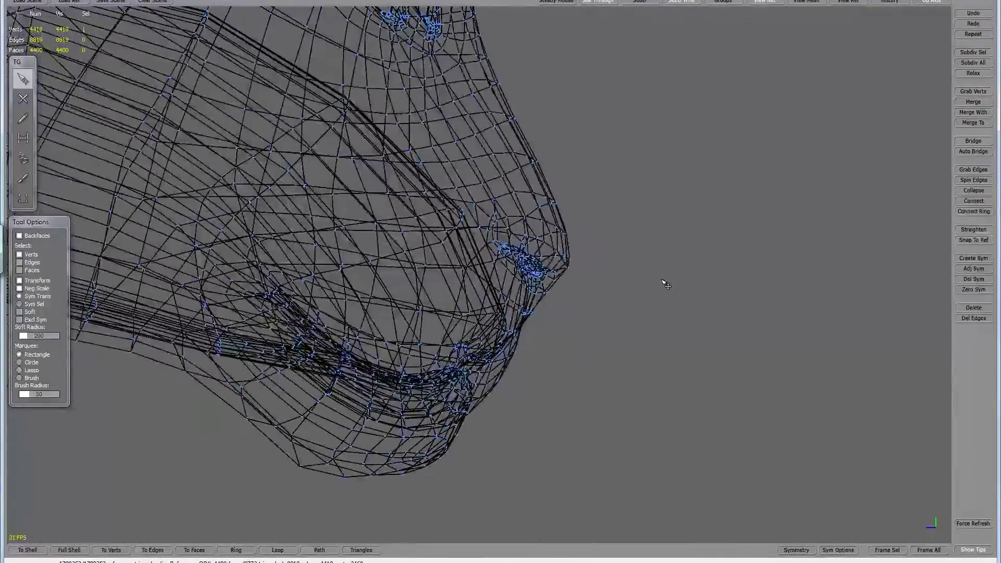
alt+middle_drag(547, 250, 673, 286)
scroll(674, 287, down, 10)
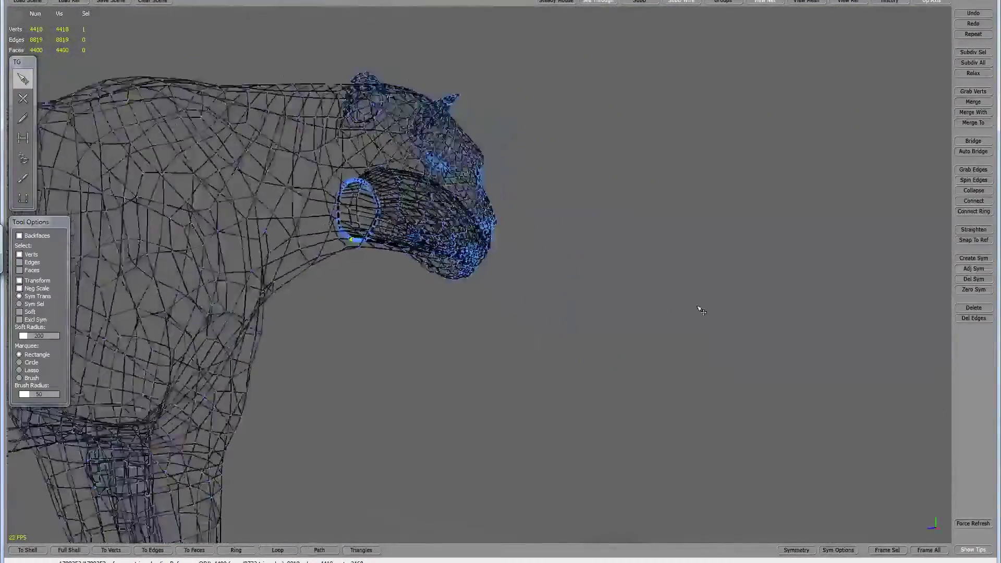
alt+middle_drag(664, 304, 670, 312)
mouse_move(670, 312)
alt+right_down()
mouse_move(695, 305)
mouse_move(687, 303)
alt+right_up()
scroll(693, 314, down, 10)
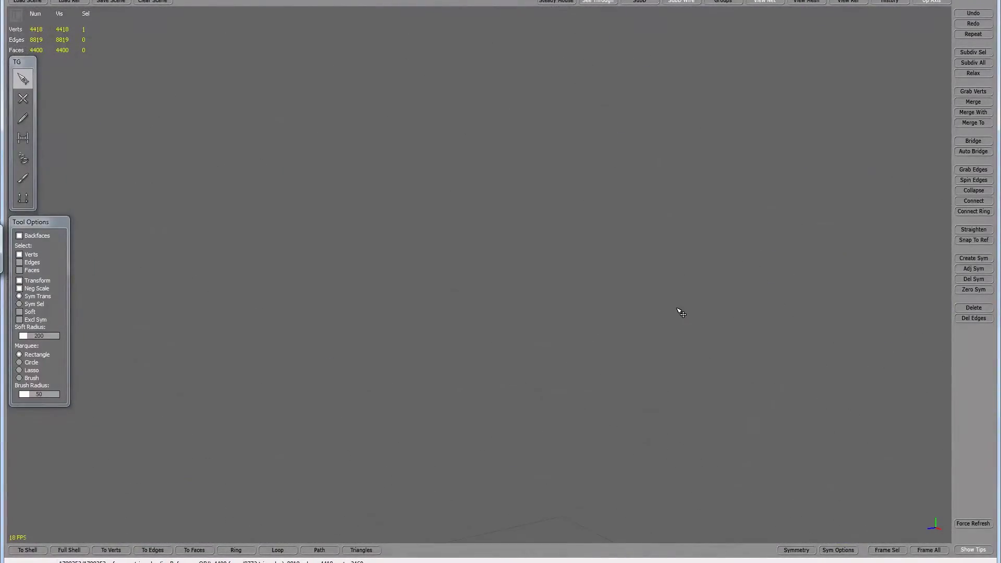
alt+right_drag(524, 318, 448, 307)
alt+drag(448, 308, 345, 297)
alt+right_drag(344, 297, 404, 303)
alt+middle_drag(403, 304, 407, 272)
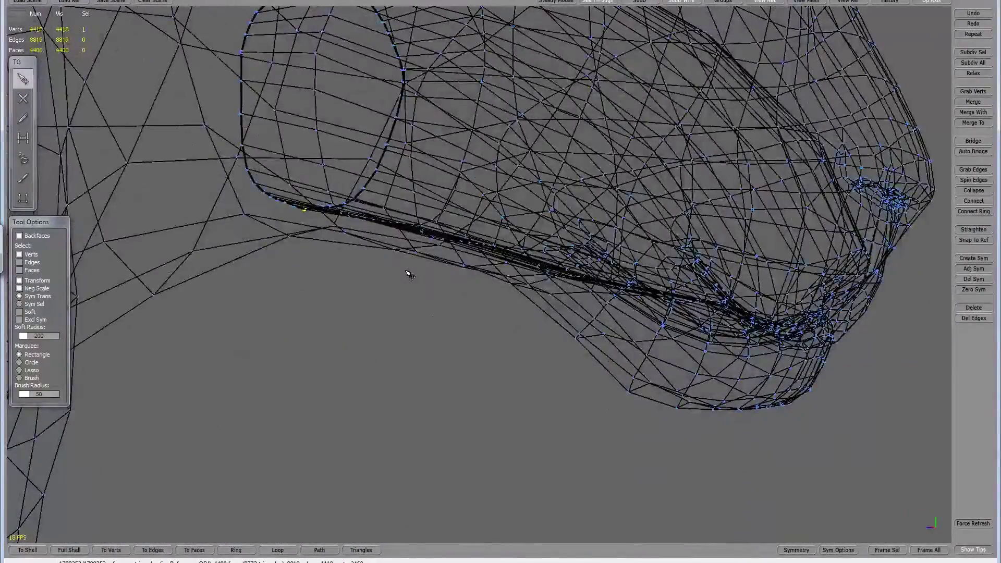
Step: Examine the muzzle and the inside of the mouth bag from the front in wireframe
scroll(410, 275, up, 5)
alt+right_drag(412, 276, 367, 311)
alt+drag(366, 310, 249, 292)
scroll(483, 340, down, 6)
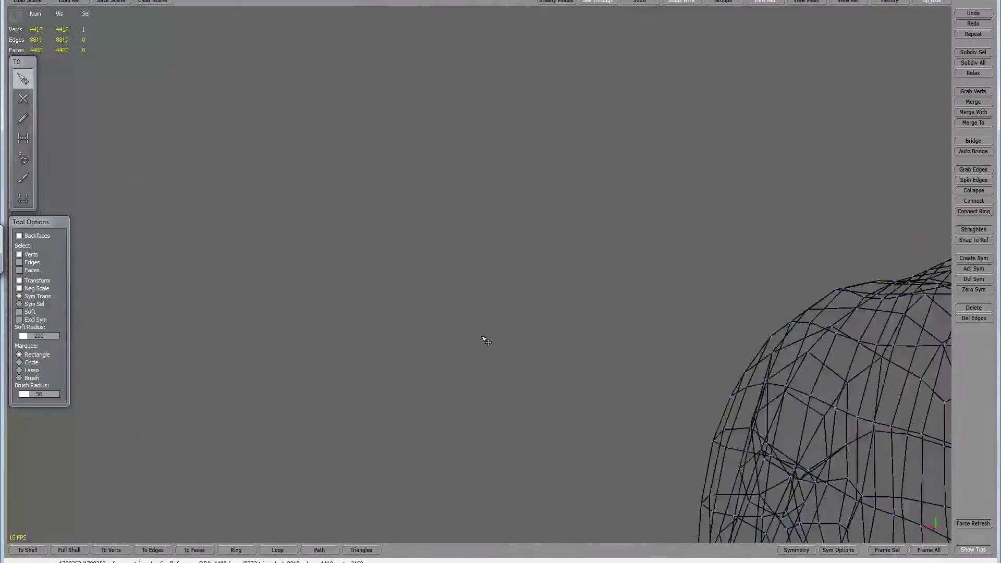
scroll(370, 335, up, 6)
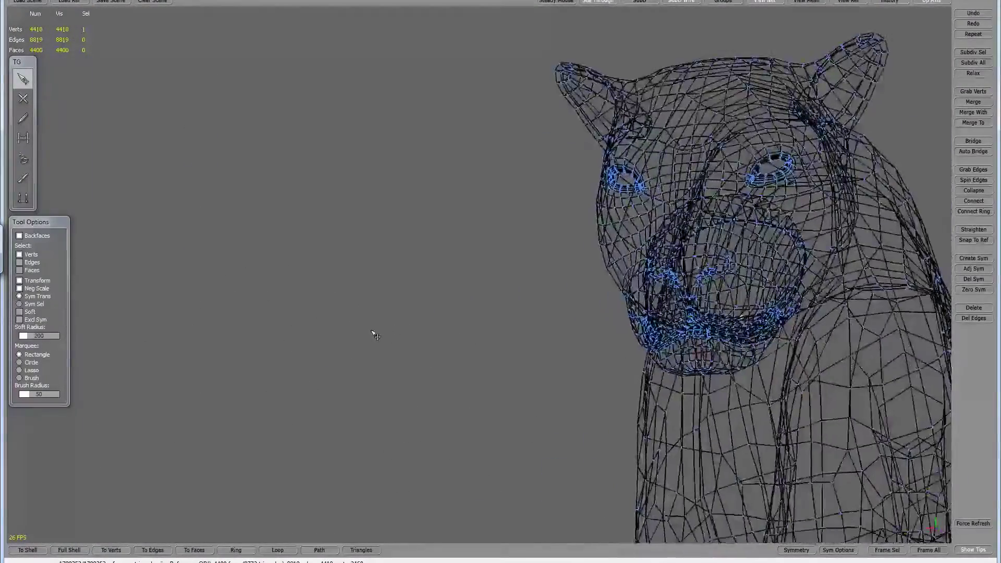
scroll(420, 353, down, 6)
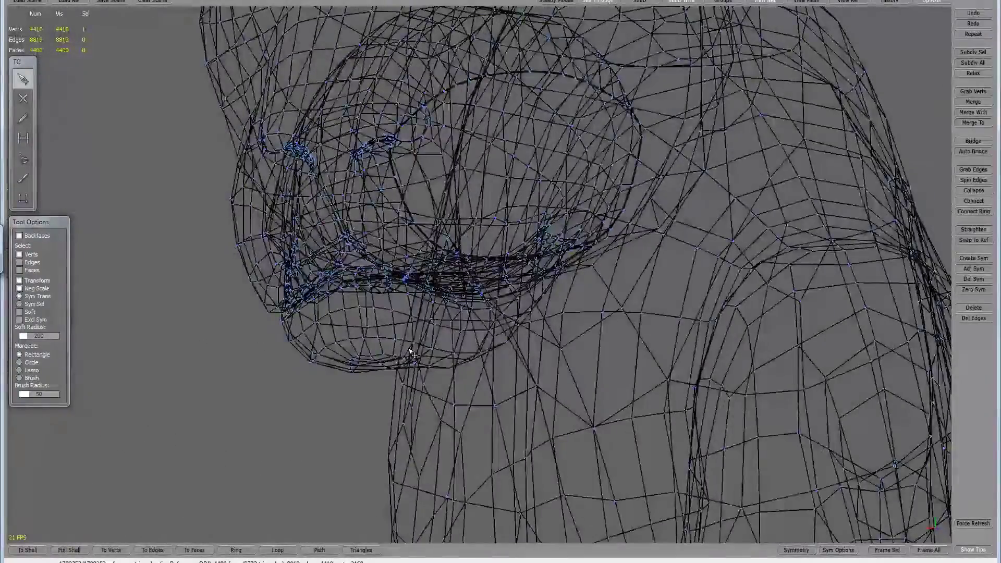
alt+drag(395, 350, 373, 387)
scroll(393, 391, up, 4)
alt+middle_drag(778, 115, 446, 368)
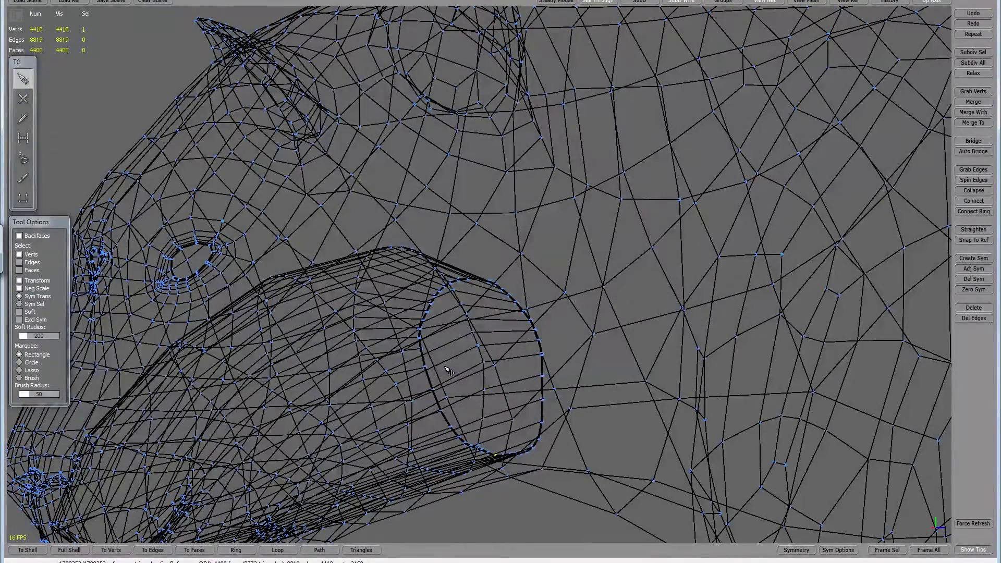
Step: Examine how the mouth bag runs from the lips back to its open end at the throat
alt+drag(442, 365, 417, 356)
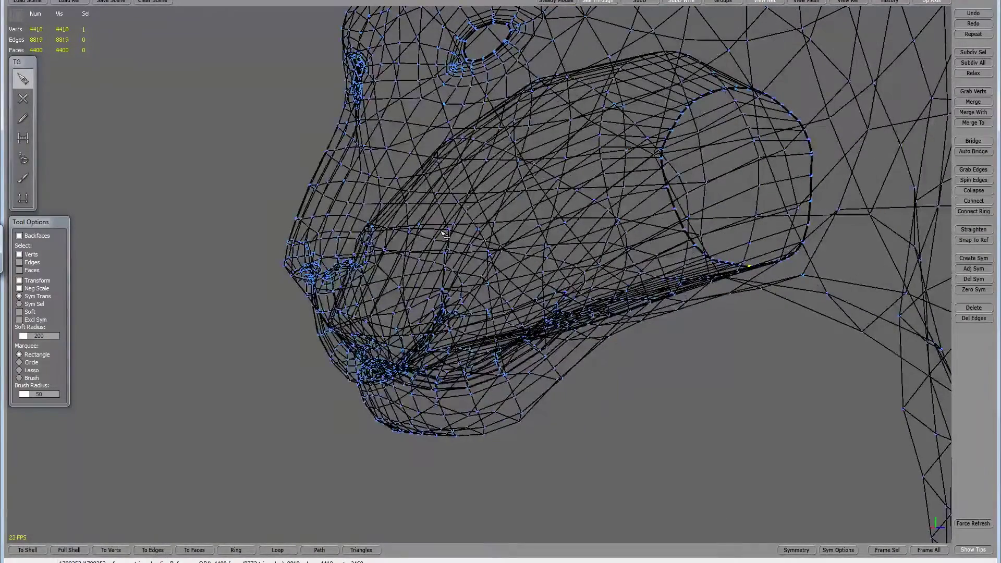
alt+middle_drag(606, 176, 614, 190)
alt+right_drag(614, 191, 581, 246)
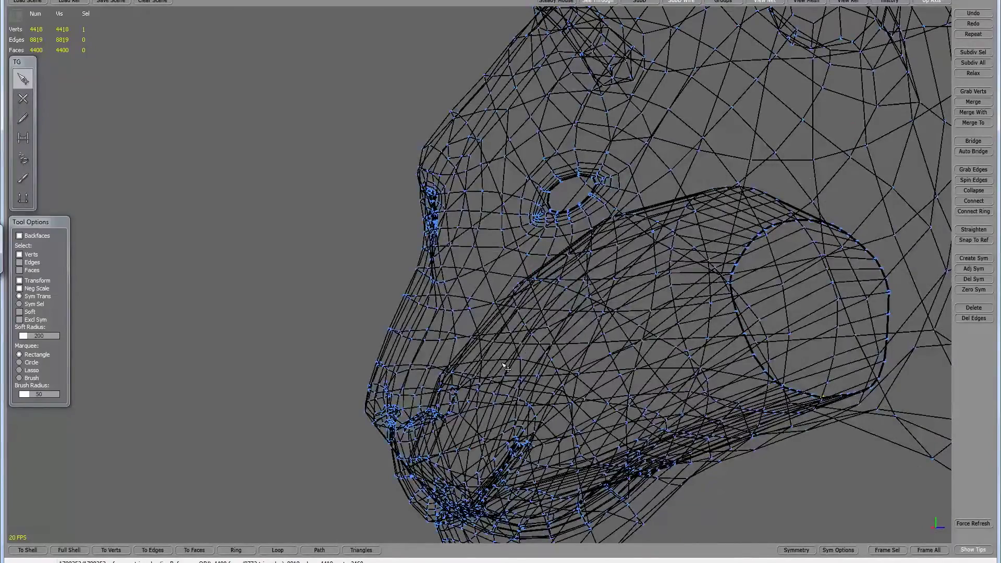
alt+middle_drag(443, 439, 437, 426)
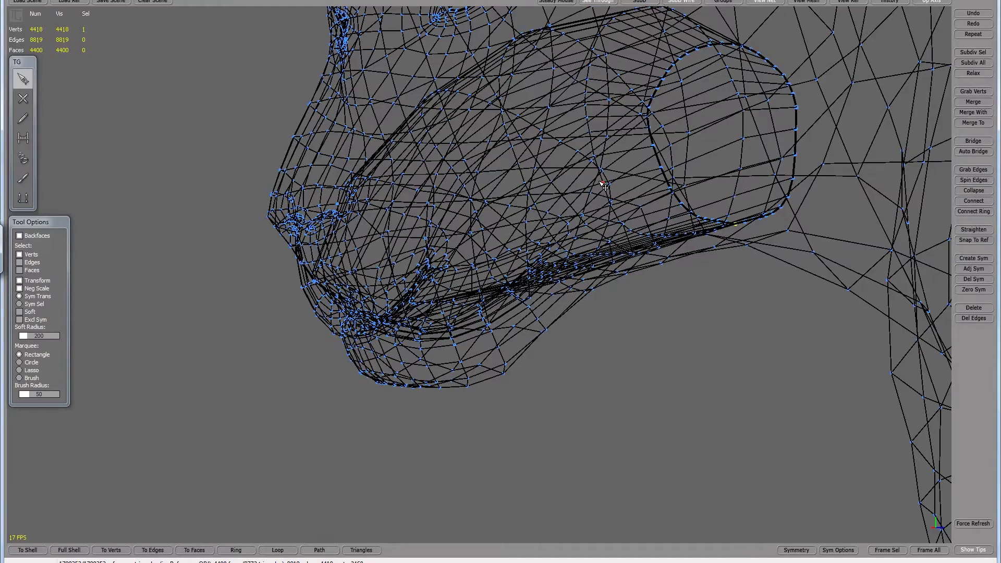
alt+middle_drag(562, 142, 432, 397)
alt+right_drag(432, 397, 523, 181)
alt+middle_drag(523, 181, 594, 145)
alt+right_drag(595, 144, 630, 279)
alt+middle_drag(630, 279, 539, 199)
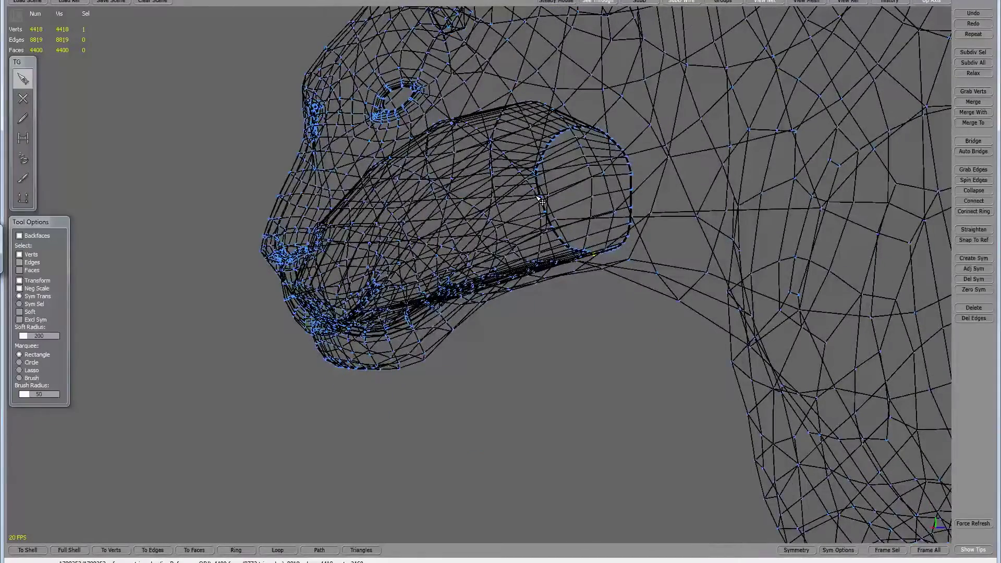
scroll(565, 324, down, 3)
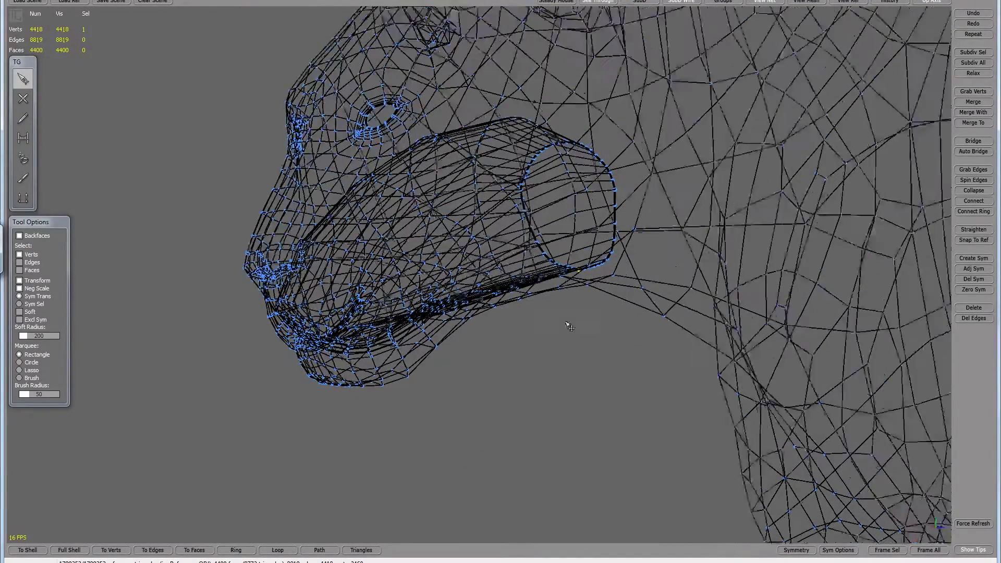
alt+middle_drag(580, 353, 363, 282)
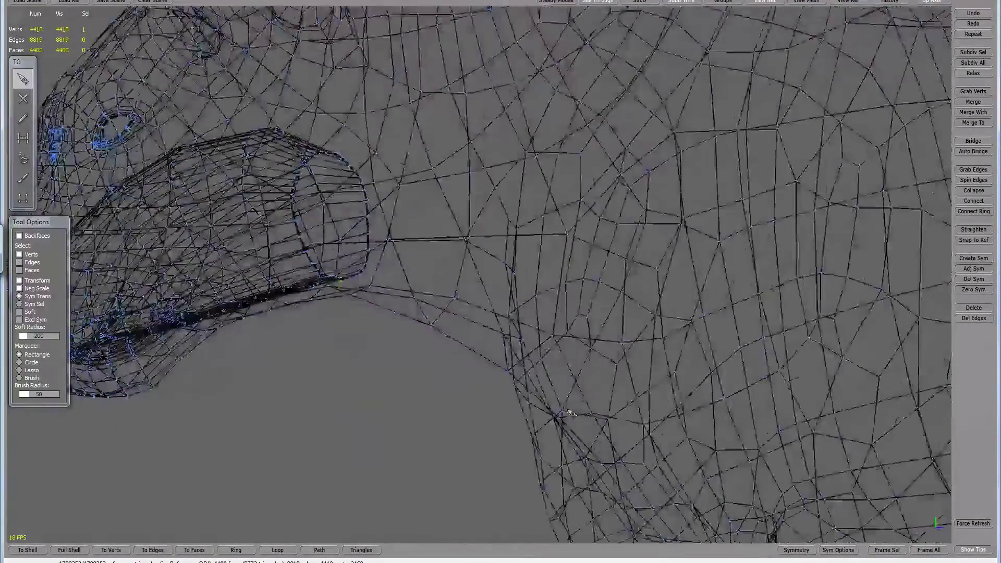
Step: Examine the wireframe of the whole body from head to tail
scroll(503, 413, down, 3)
alt+drag(385, 378, 425, 385)
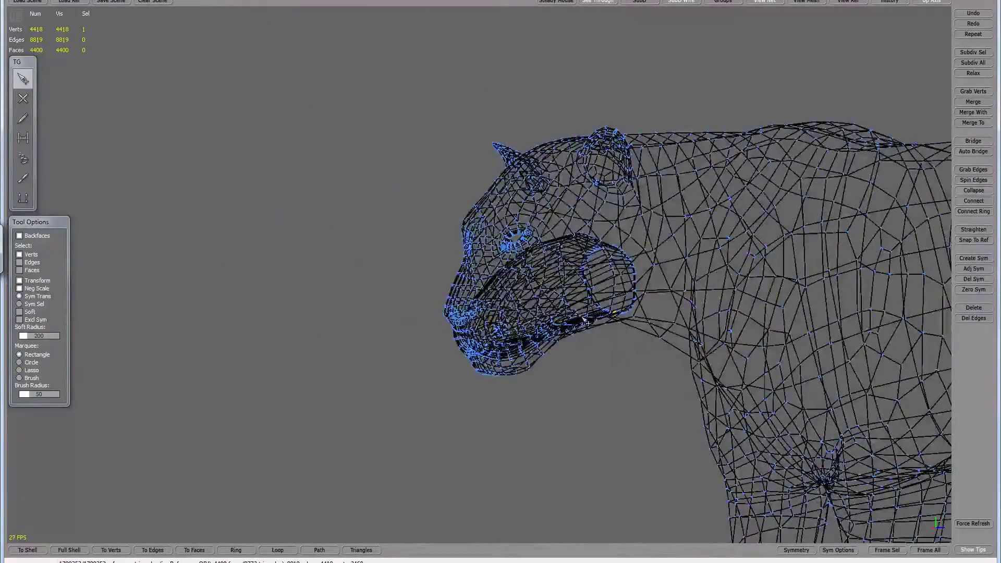
alt+drag(618, 436, 589, 441)
alt+middle_drag(589, 440, 485, 390)
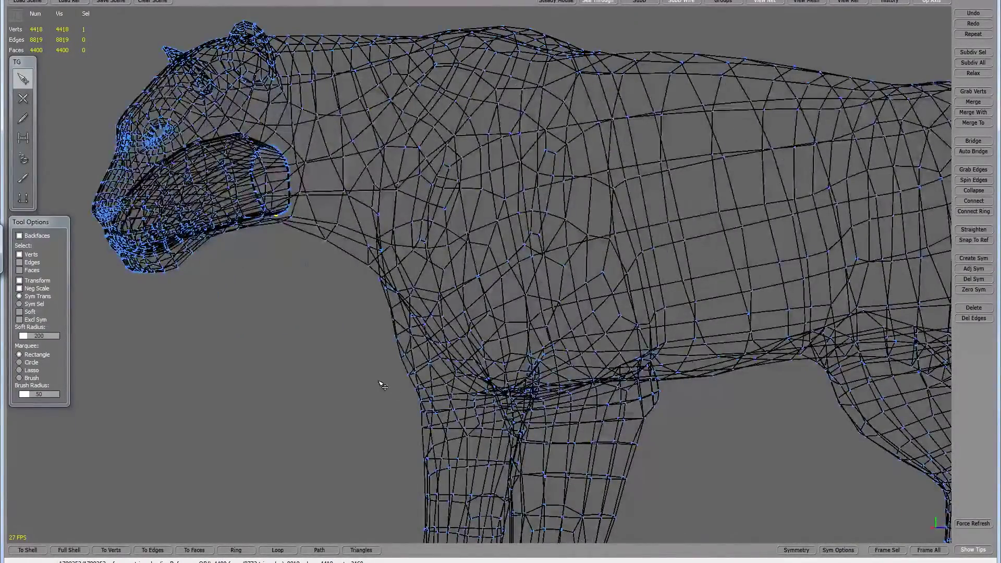
alt+drag(362, 380, 348, 382)
alt+right_drag(345, 378, 289, 388)
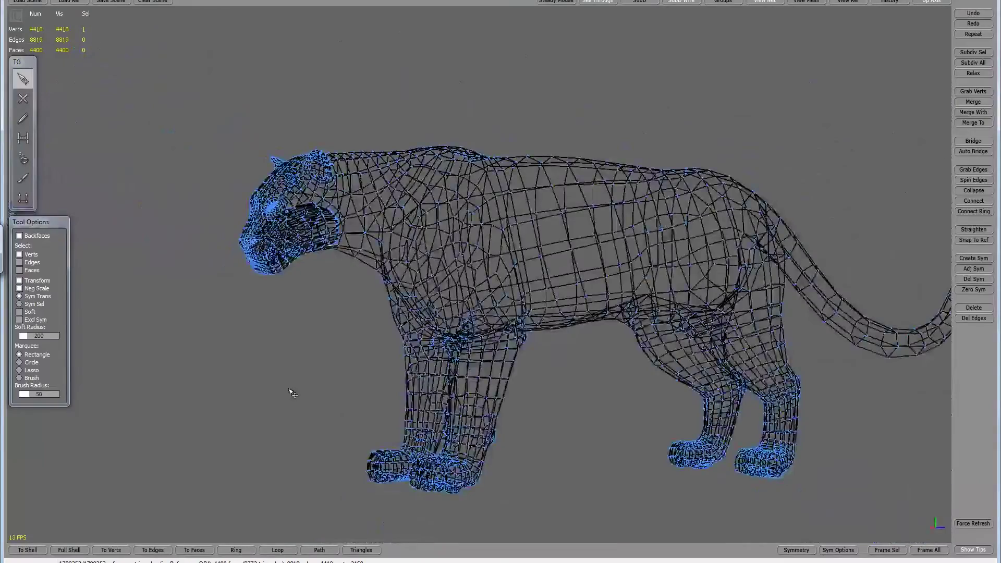
alt+middle_drag(309, 369, 269, 357)
alt+drag(269, 358, 302, 366)
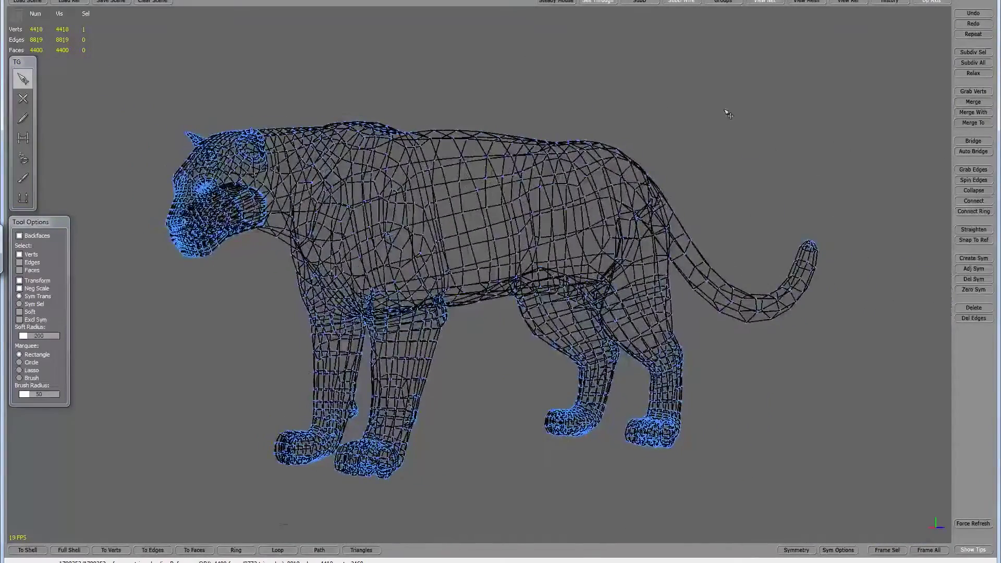
Step: Show the reference model again under the wireframe, with mesh faces hidden, and view the whole cat from the front
click(811, 5)
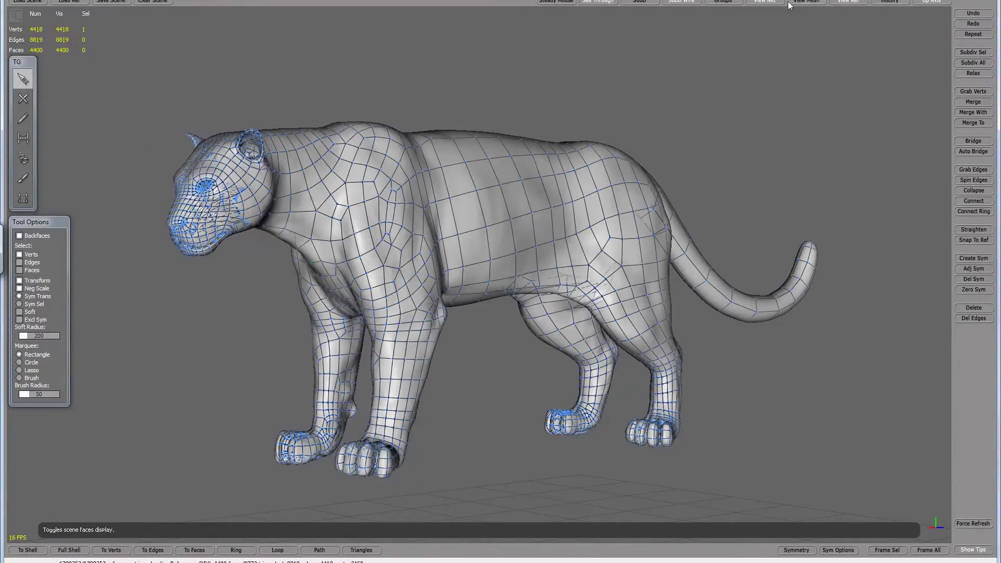
click(764, 4)
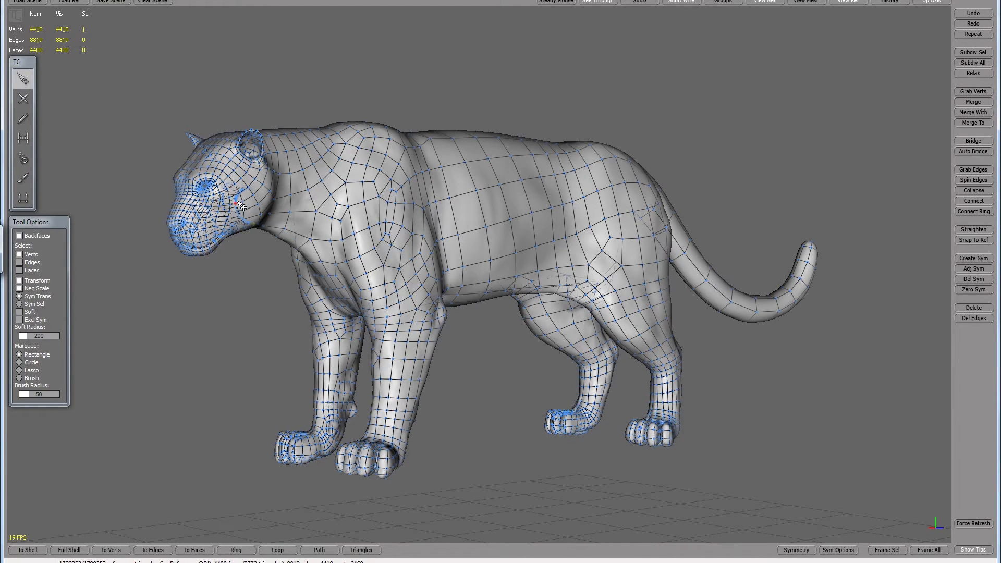
click(805, 2)
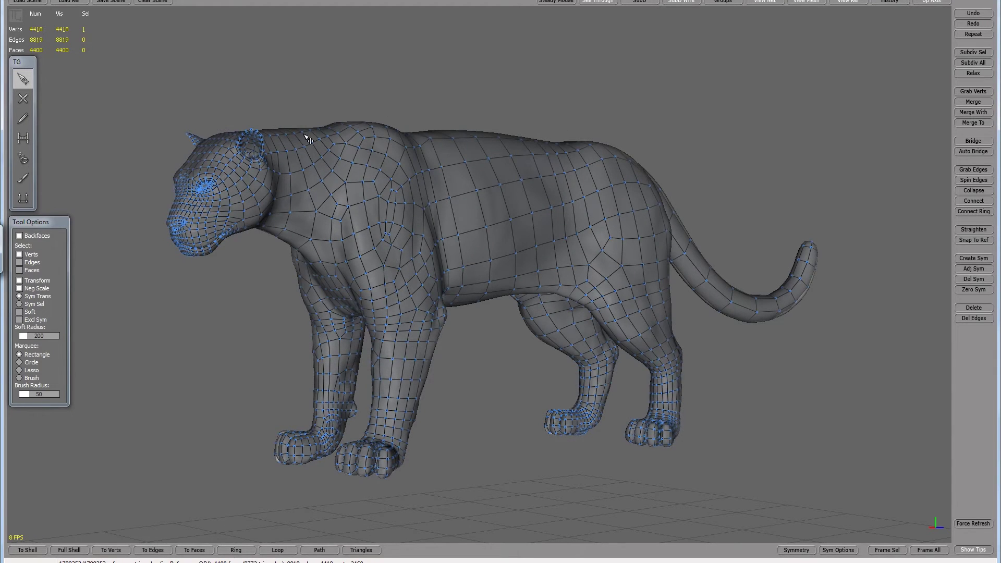
alt+drag(323, 83, 399, 86)
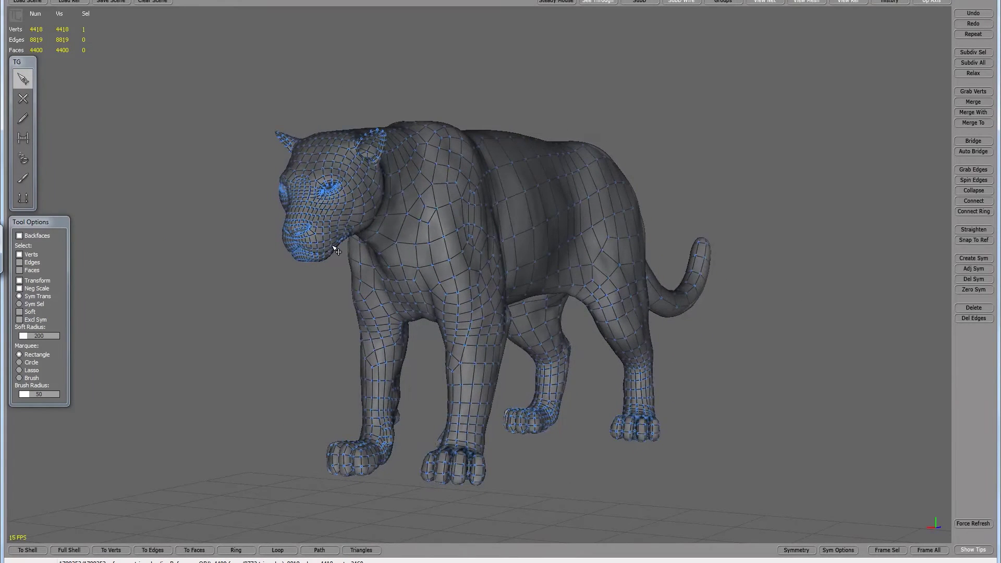
Step: Save the retopologized cat mesh as an Alias OBJ file named lowResretopoJag in the project's Meshes folder
mouse_move(272, 344)
middle_down()
mouse_move(257, 344)
mouse_move(267, 351)
middle_up()
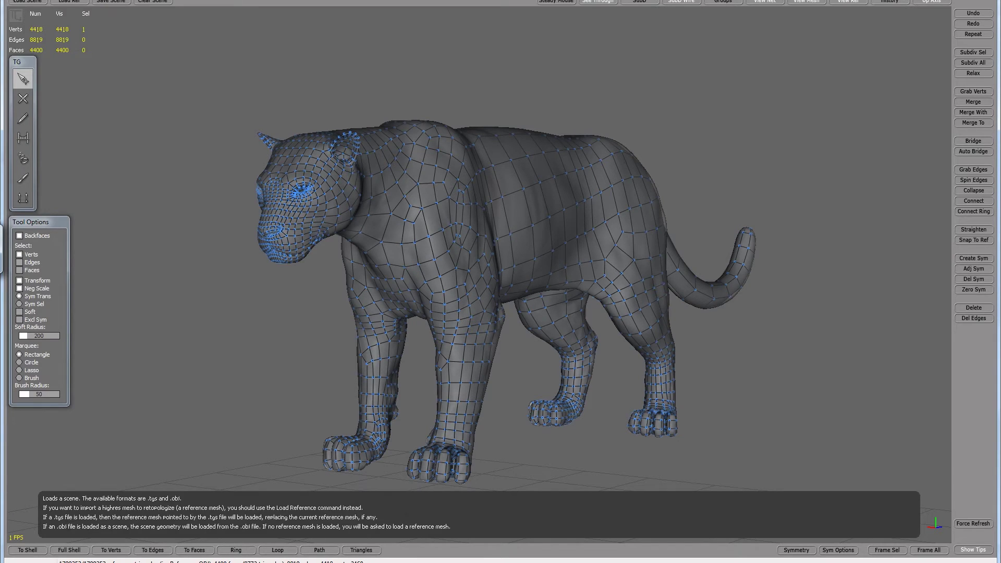
click(16, 2)
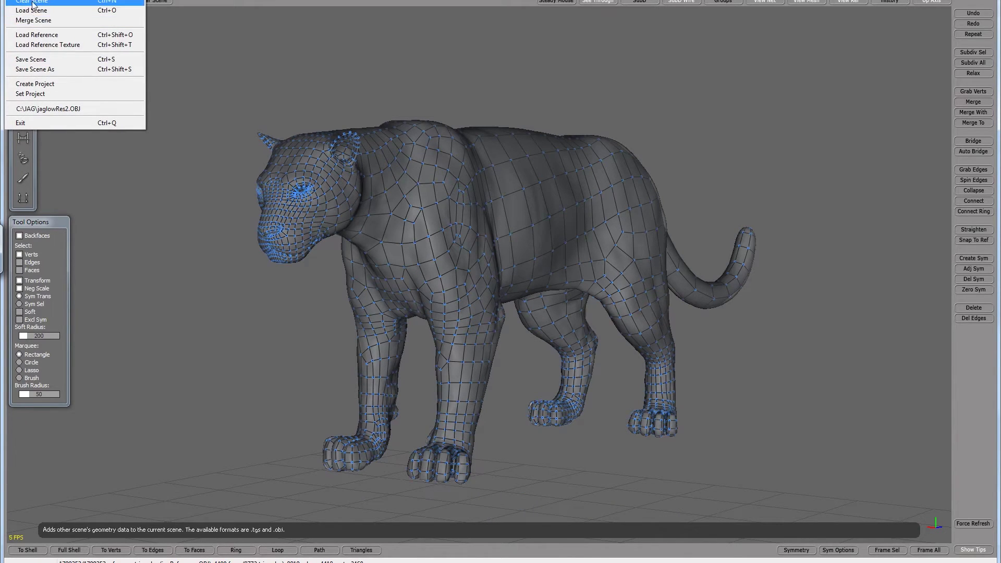
click(45, 75)
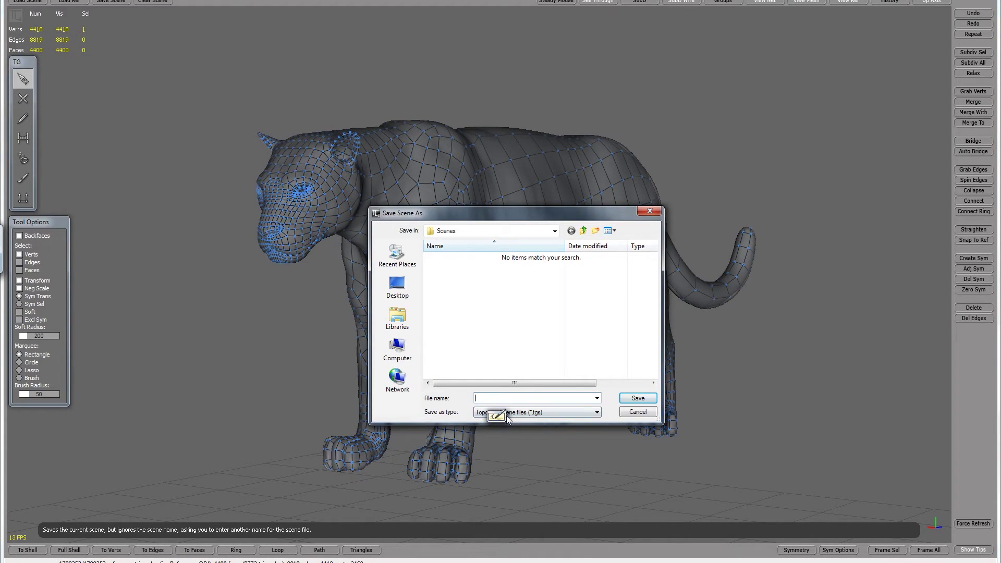
click(533, 415)
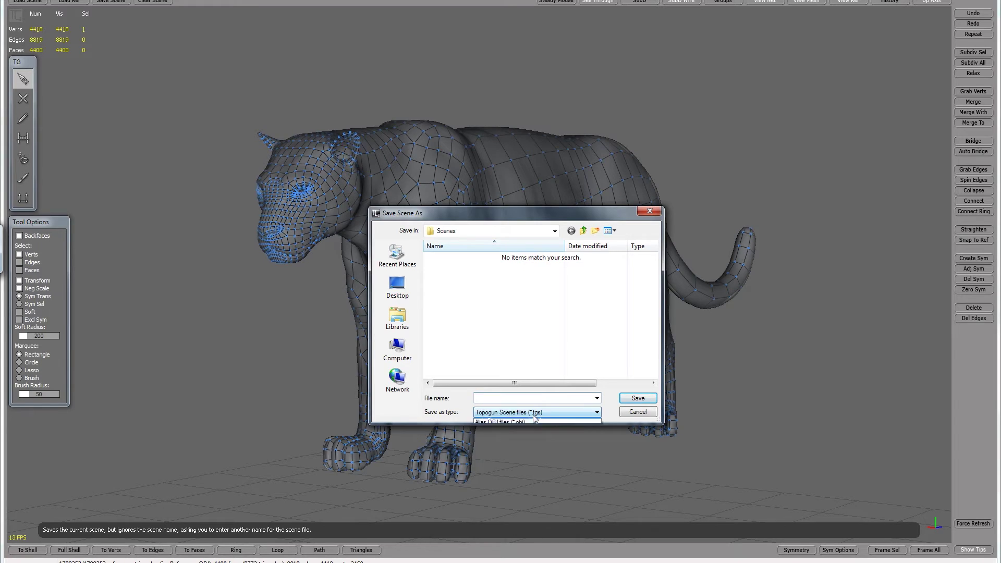
click(520, 430)
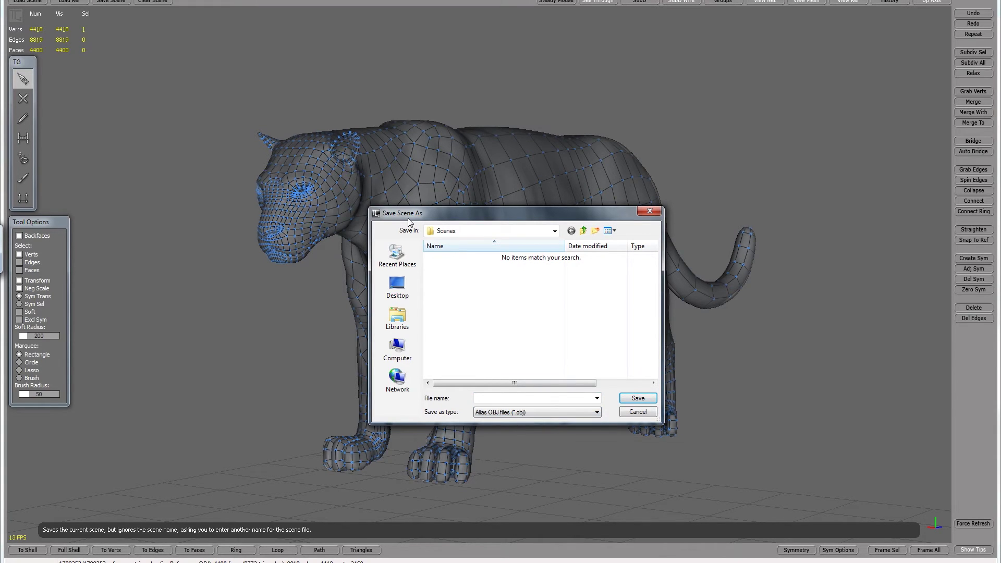
click(583, 231)
double_click(454, 259)
click(482, 397)
text(lowRes)
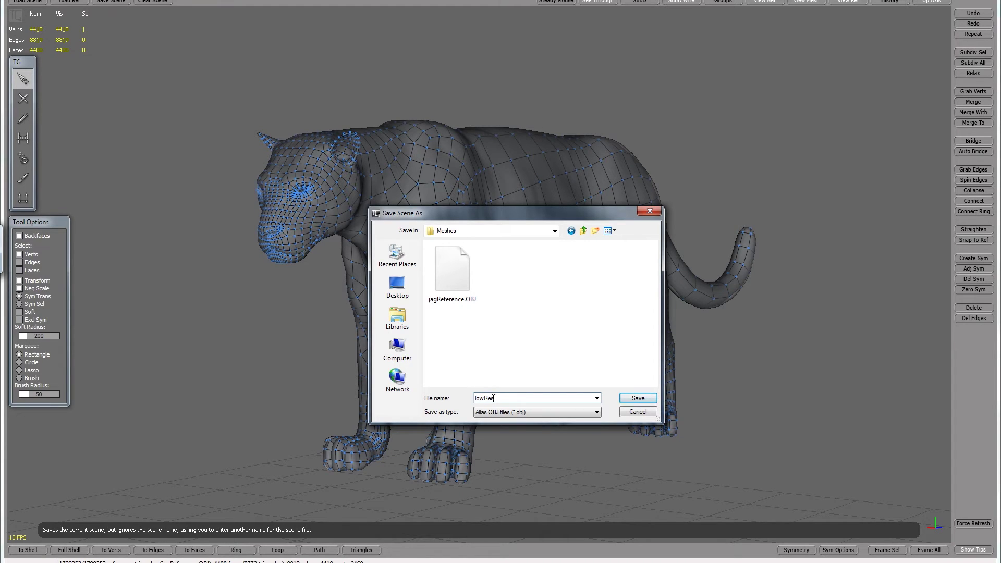
text(retopoJag)
click(634, 403)
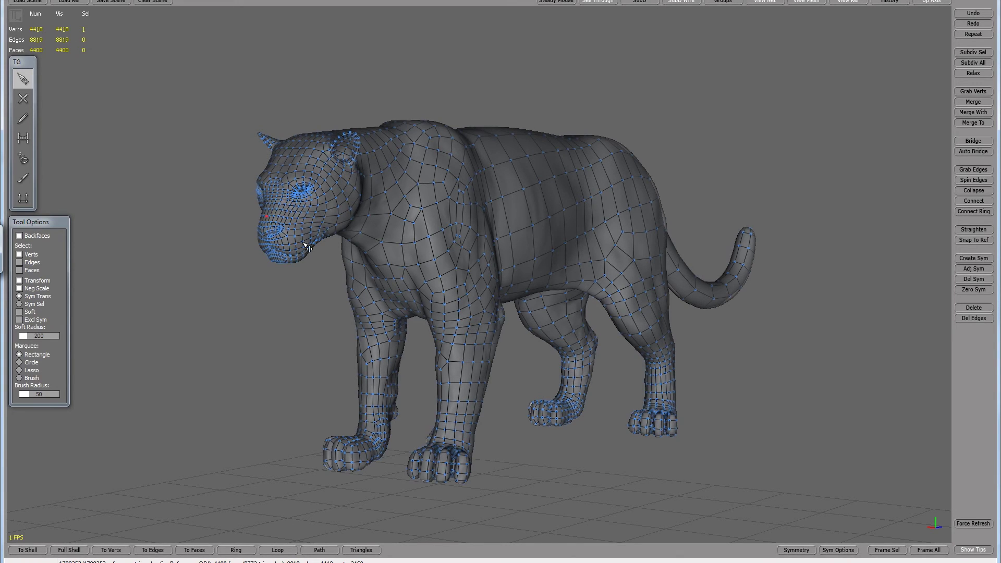
Step: Set the subdivision preferences to 5 levels with ZTL compatibility
click(292, 214)
click(186, 2)
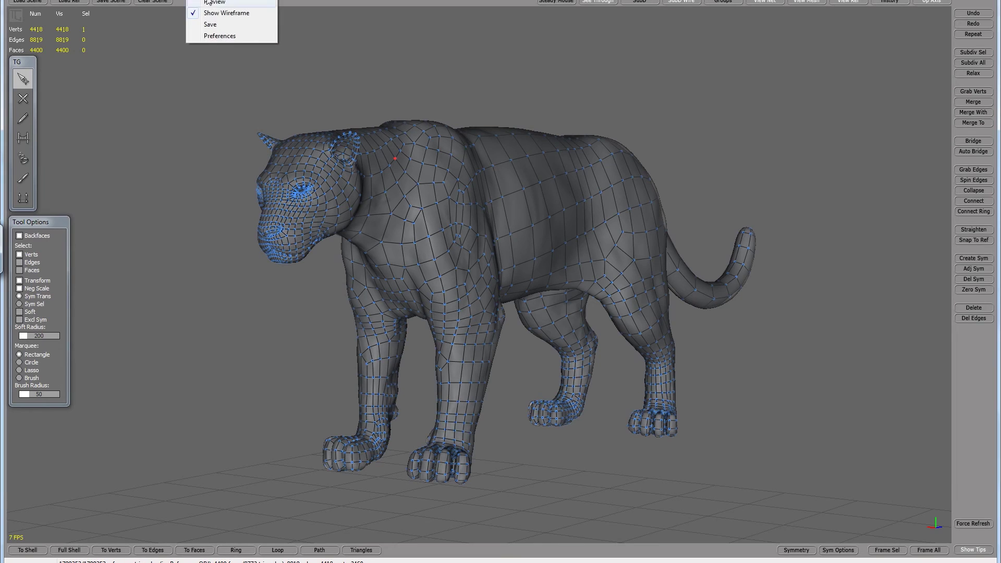
click(216, 36)
click(234, 19)
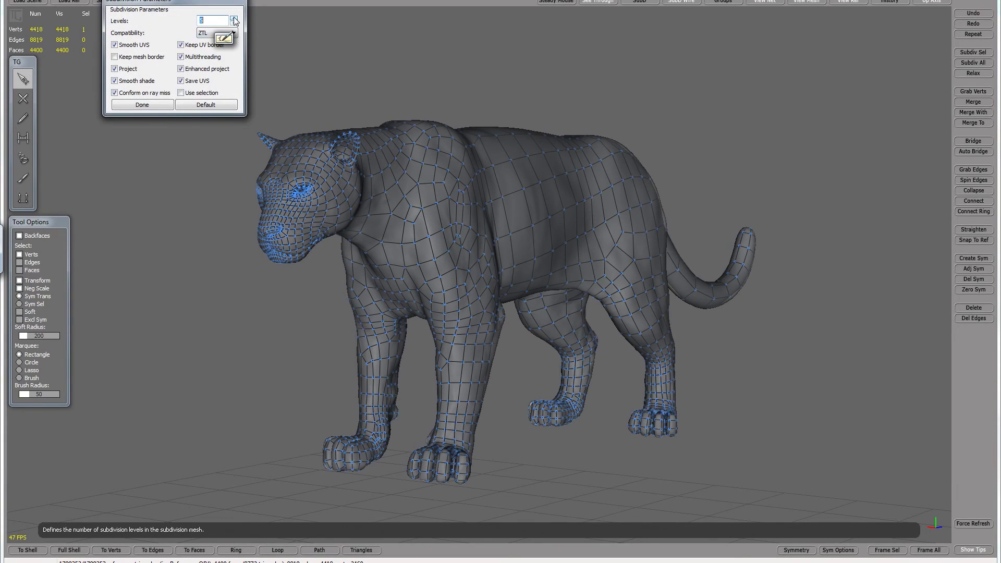
click(234, 20)
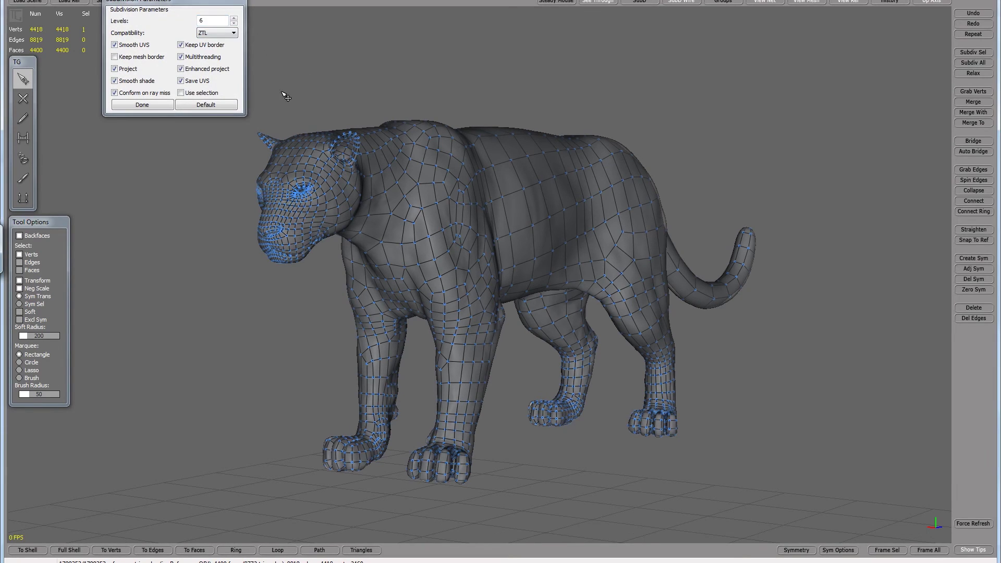
click(234, 23)
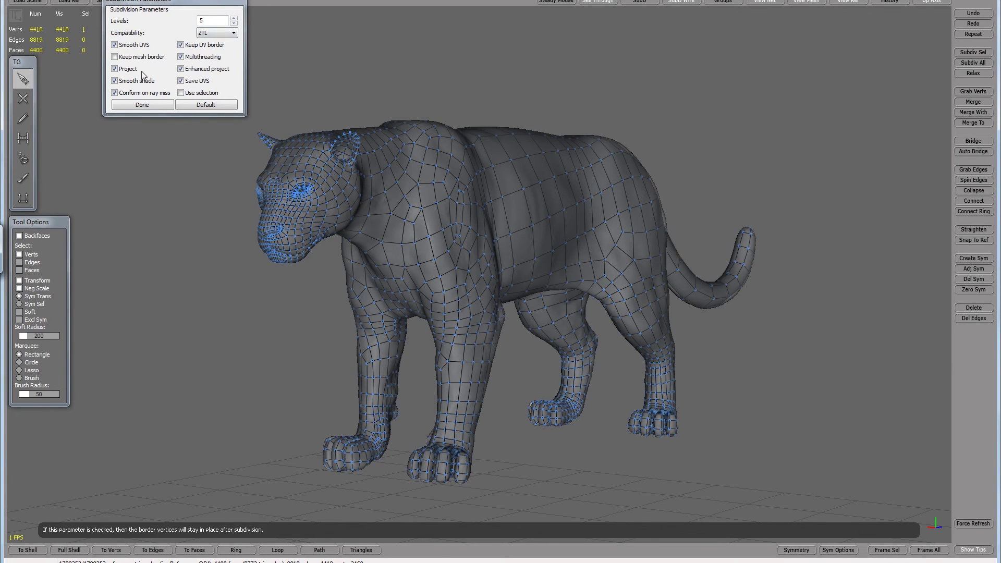
click(213, 36)
click(213, 37)
click(144, 108)
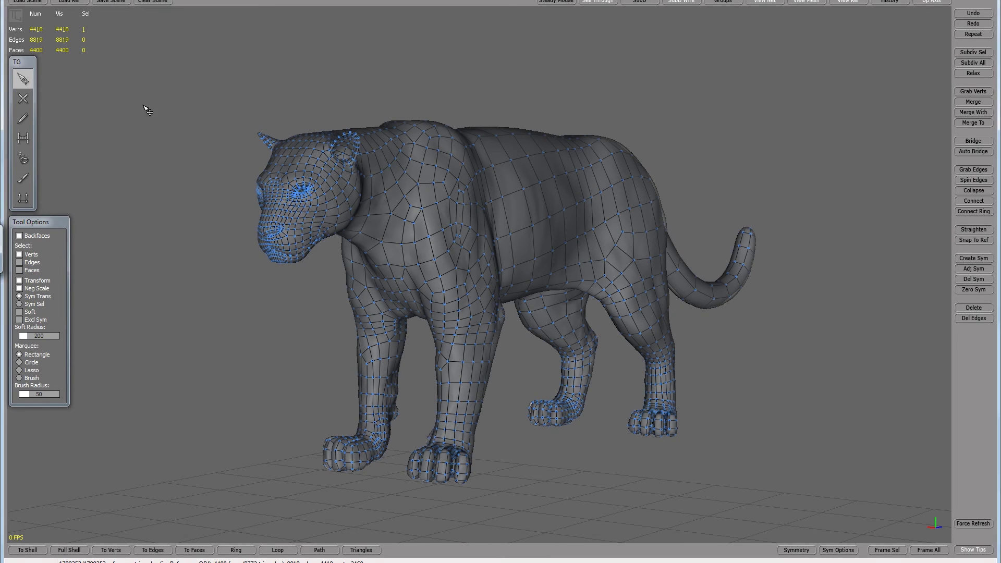
Step: Save the subdivided mesh as an OBJ in the Meshes folder, reusing the name lowResretopoJag with "low" replaced by "Hi"
click(201, 3)
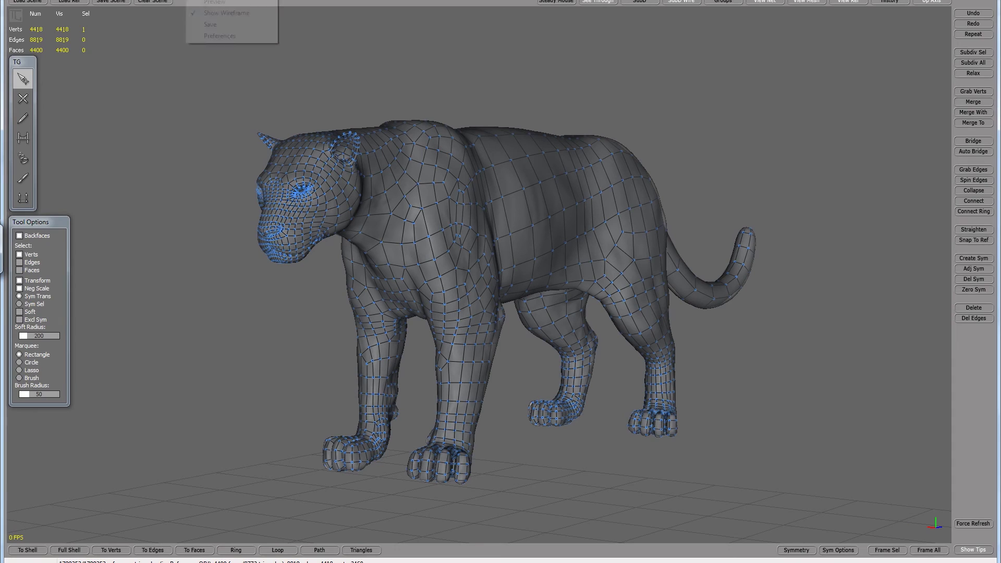
click(211, 25)
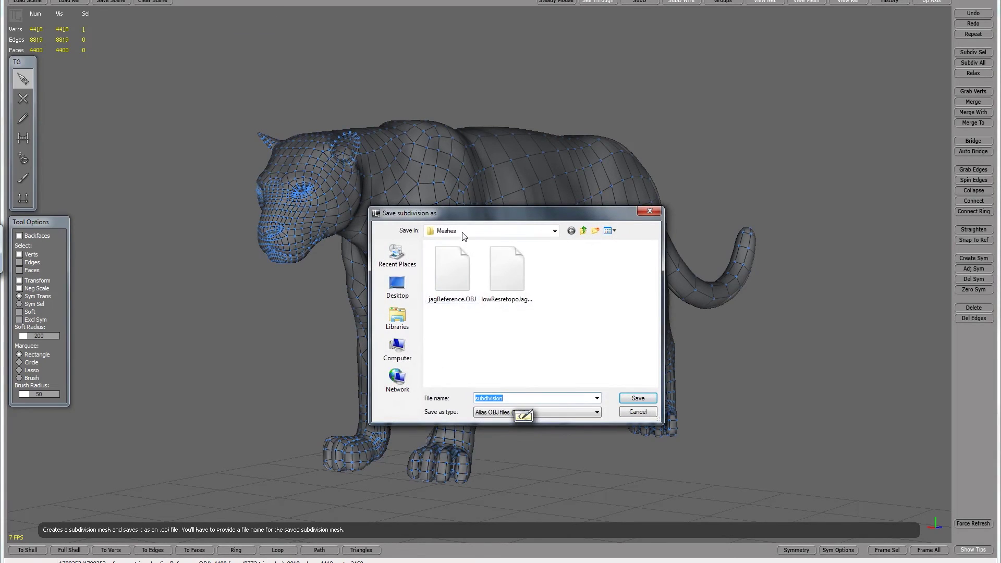
click(498, 287)
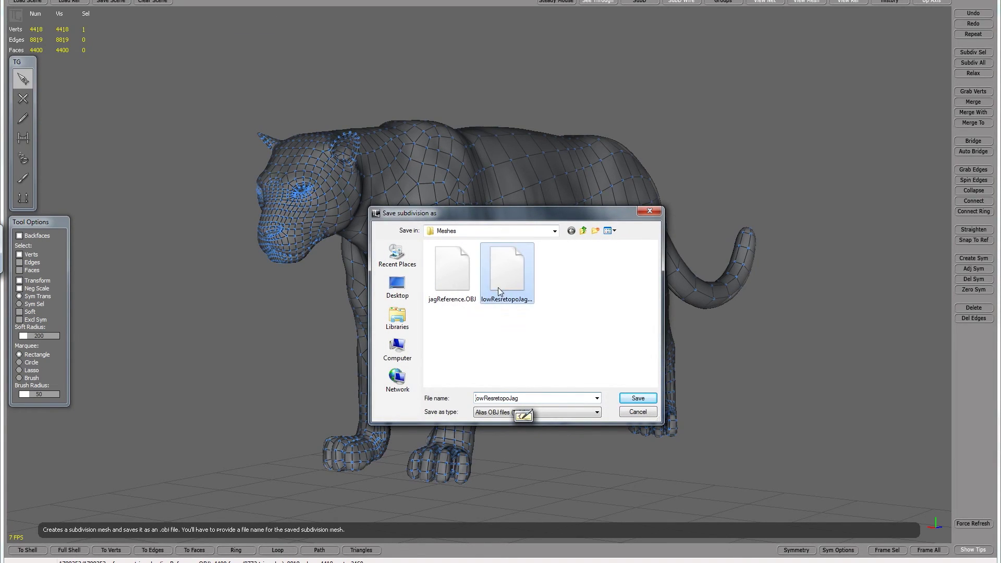
click(484, 399)
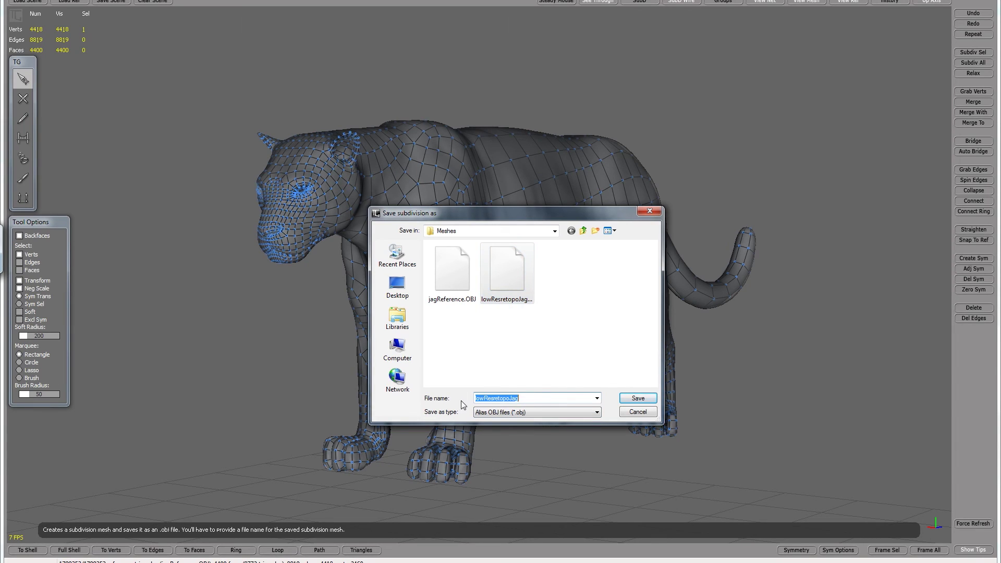
click(485, 399)
key(BackSpace)
key(BackSpace)
key(BackSpace)
text(Hi)
click(637, 398)
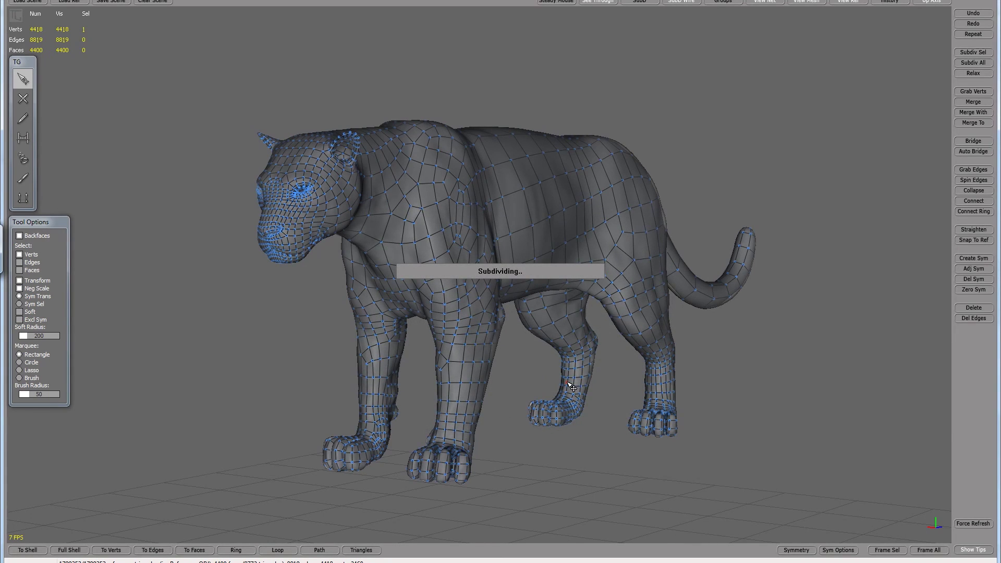